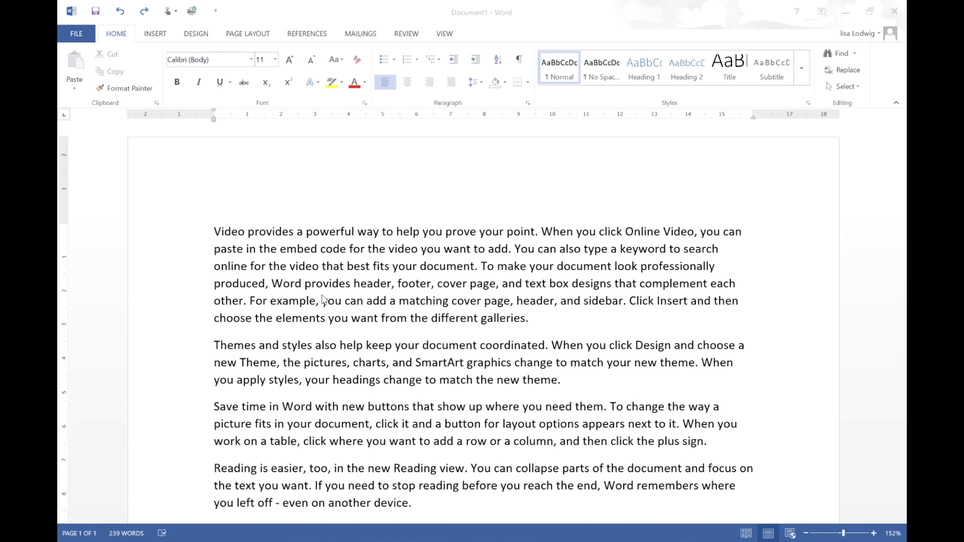
Move through the first paragraph, delete 'powerful way', then undo both deletions
click(213, 232)
key(ctrl+Right)
key(ctrl+Right)
key(ctrl+Right)
key(Right)
key(Right)
key(Right)
key(Right)
key(Right)
key(Right)
key(Right)
key(Right)
key(Right)
key(Right)
key(Right)
key(Right)
key(Right)
key(Right)
key(Right)
key(Left)
key(Left)
key(Left)
key(Left)
key(Left)
key(Left)
key(Left)
key(Left)
key(Left)
key(Left)
key(Left)
key(Left)
key(Left)
key(Left)
key(Left)
key(Left)
key(Left)
key(Left)
key(Left)
key(Left)
key(Left)
key(Left)
key(Left)
key(Left)
key(BackSpace)
key(BackSpace)
key(BackSpace)
key(BackSpace)
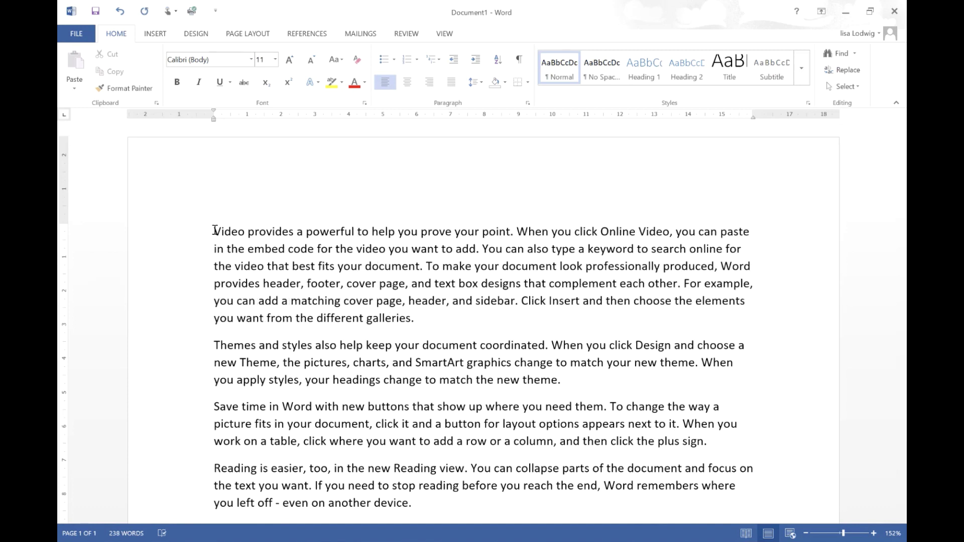
key(BackSpace)
key(BackSpace)
key(BackSpace)
key(BackSpace)
key(BackSpace)
key(BackSpace)
key(BackSpace)
key(BackSpace)
key(BackSpace)
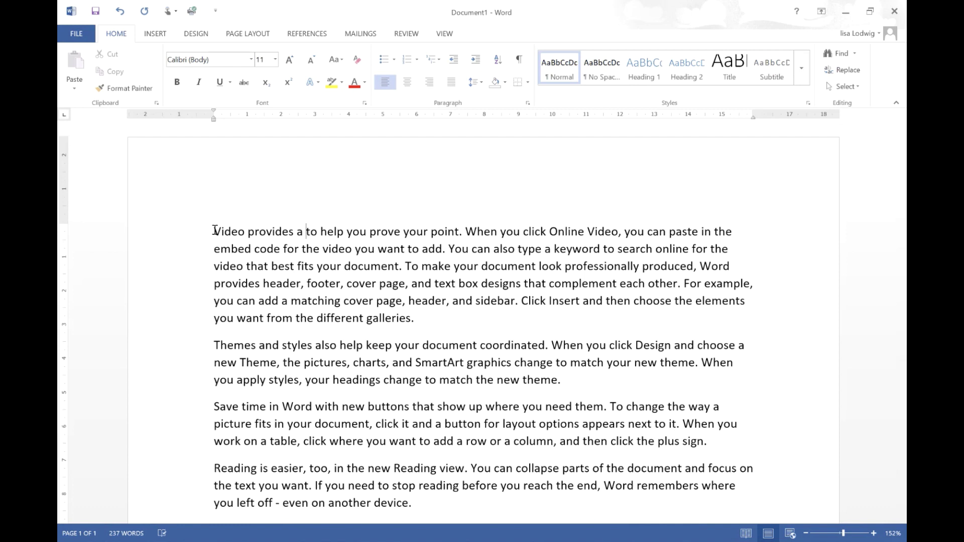
key(ctrl+z)
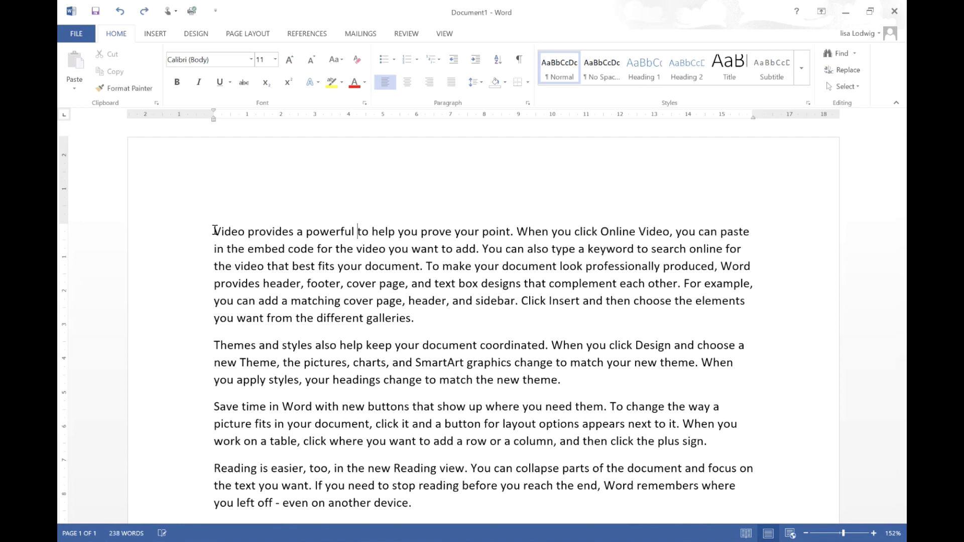
key(ctrl+z)
Select 'Video', extend the selection word by word through 'way to', then shrink it back and jump between paragraphs
click(214, 231)
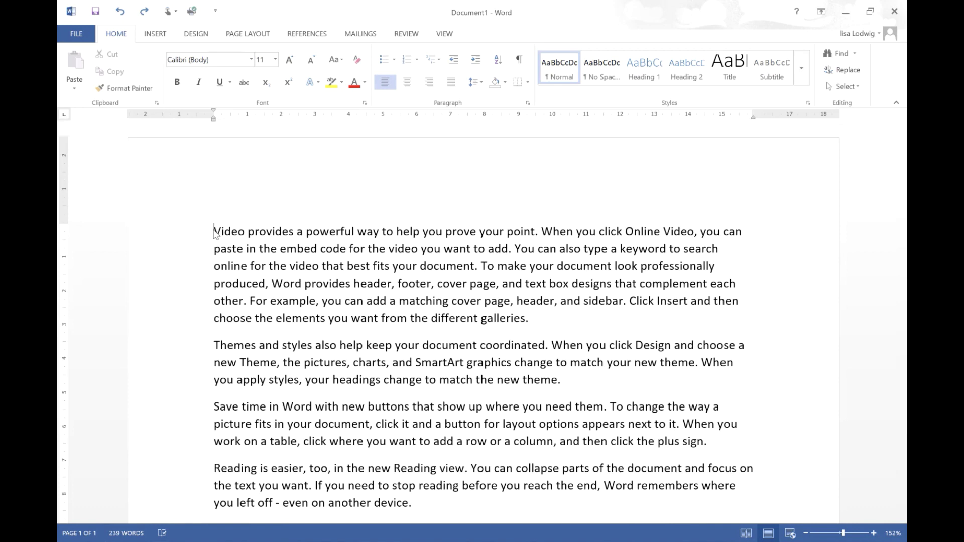
double_click(215, 232)
key(ctrl+shift+Right)
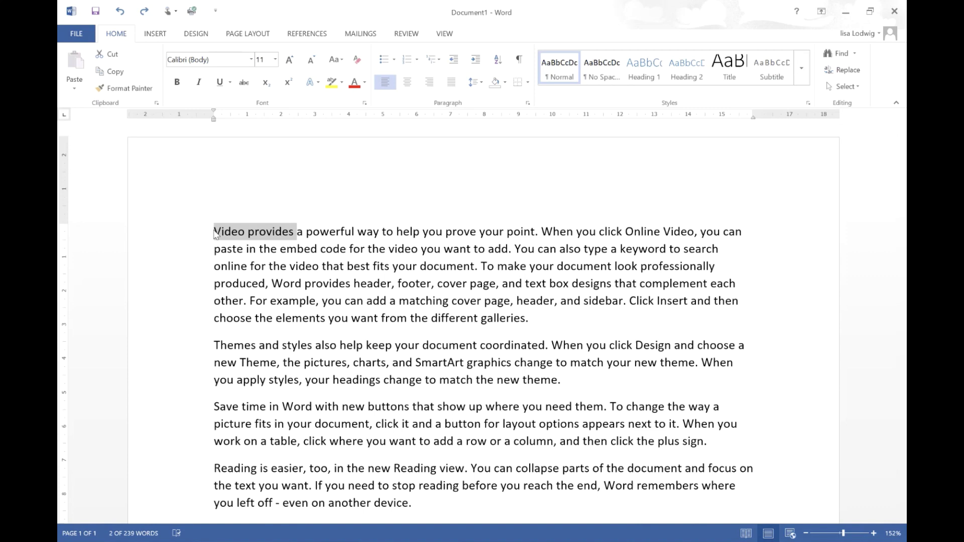
key(ctrl+shift+Right)
key(ctrl+shift+Right)
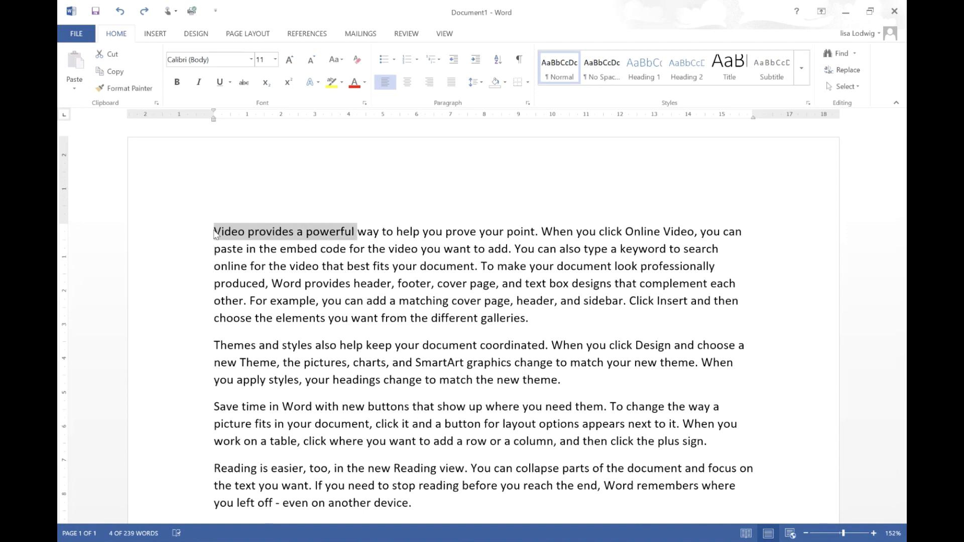
key(ctrl+shift+Right)
key(ctrl+shift+Right)
key(ctrl+shift+Right)
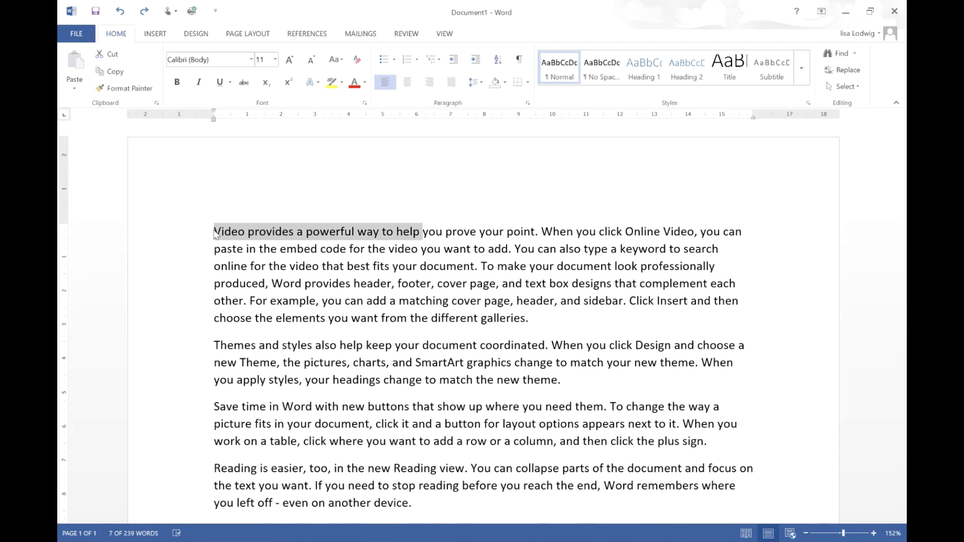
key(ctrl+shift+Right)
key(ctrl+shift+Left)
key(ctrl+shift+Left)
key(ctrl+shift+Left)
key(ctrl+shift+Left)
key(ctrl+shift+Left)
key(ctrl+shift+Left)
key(ctrl+shift+Left)
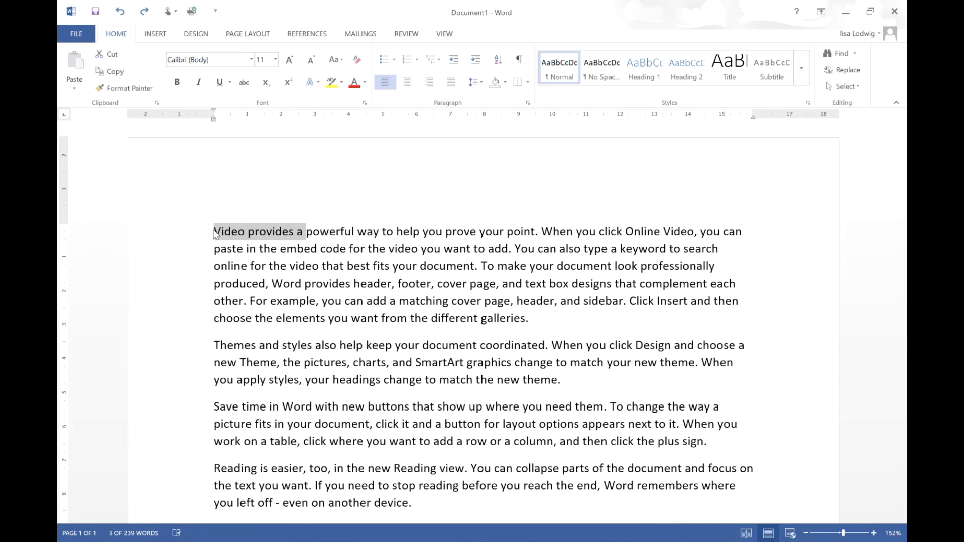
key(ctrl+shift+Left)
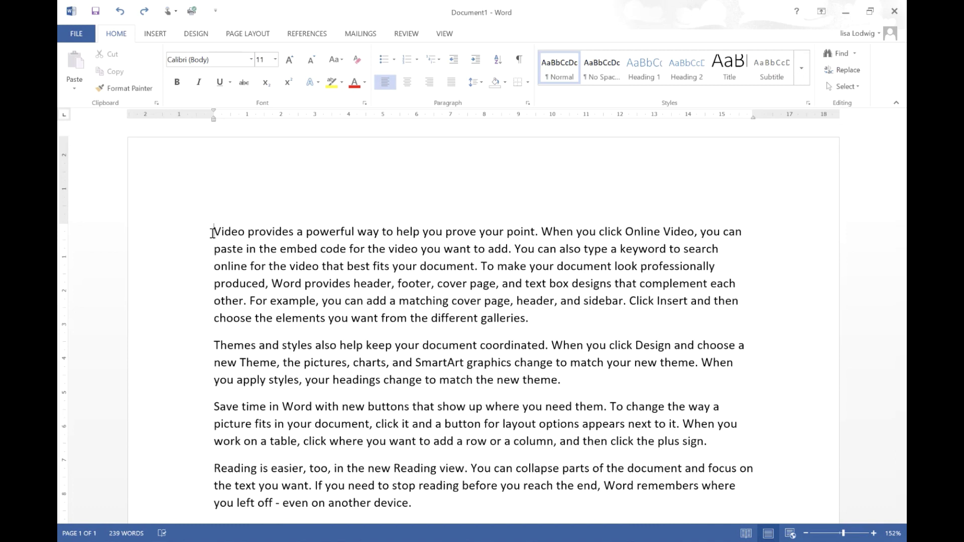
key(ctrl+Down)
key(ctrl+Down)
key(ctrl+Down)
key(ctrl+Up)
key(ctrl+Up)
key(ctrl+Up)
Select the first paragraph, bold it and undo, then remove the space after 'document.'
triple_click(213, 233)
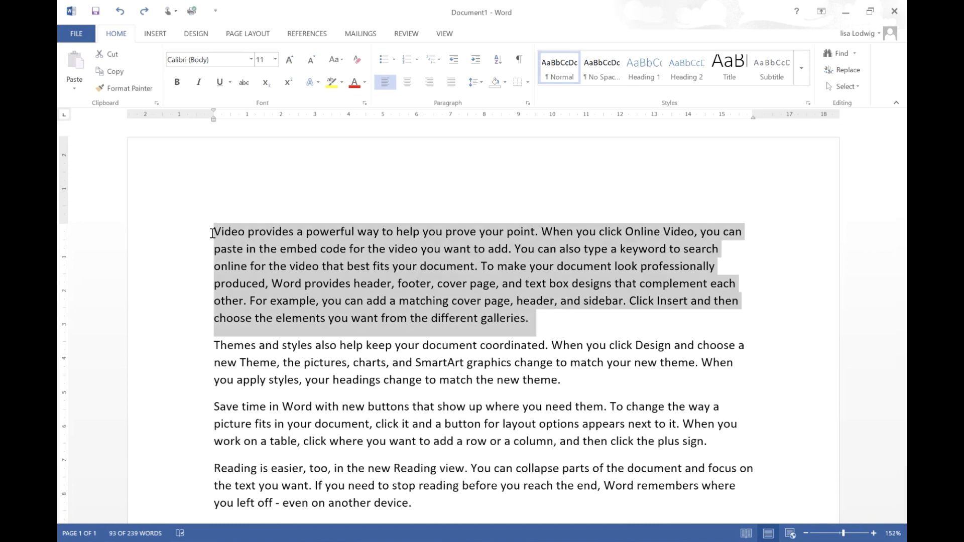
key(ctrl+shift+Down)
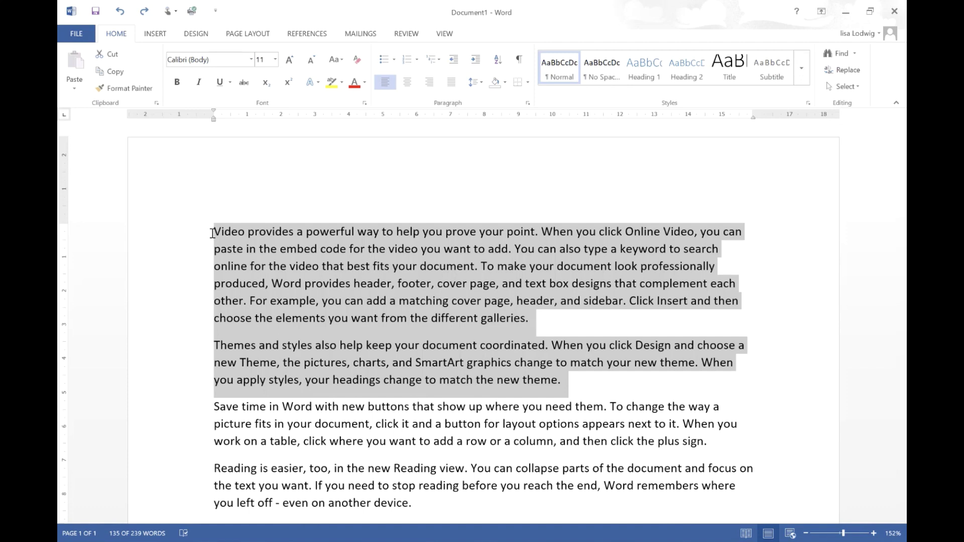
key(ctrl+shift+Up)
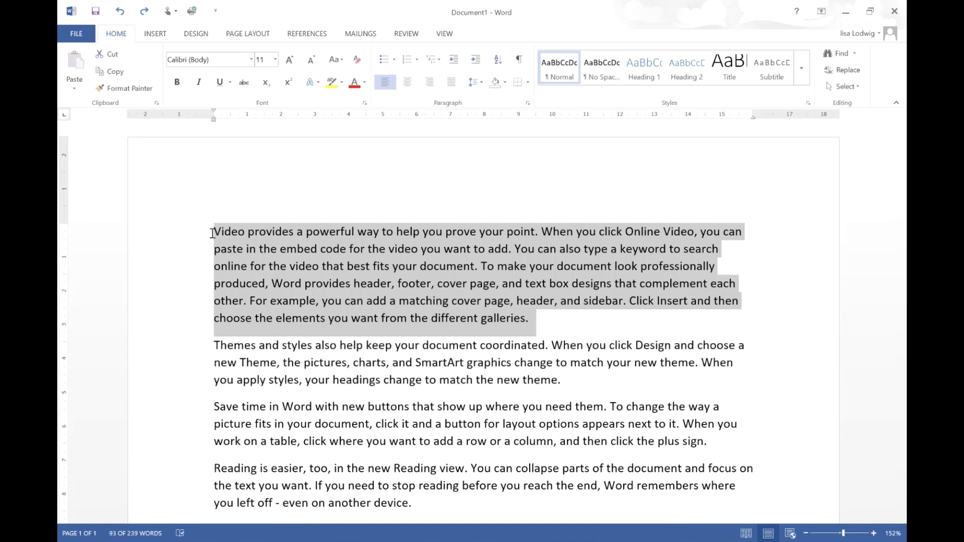
key(Left)
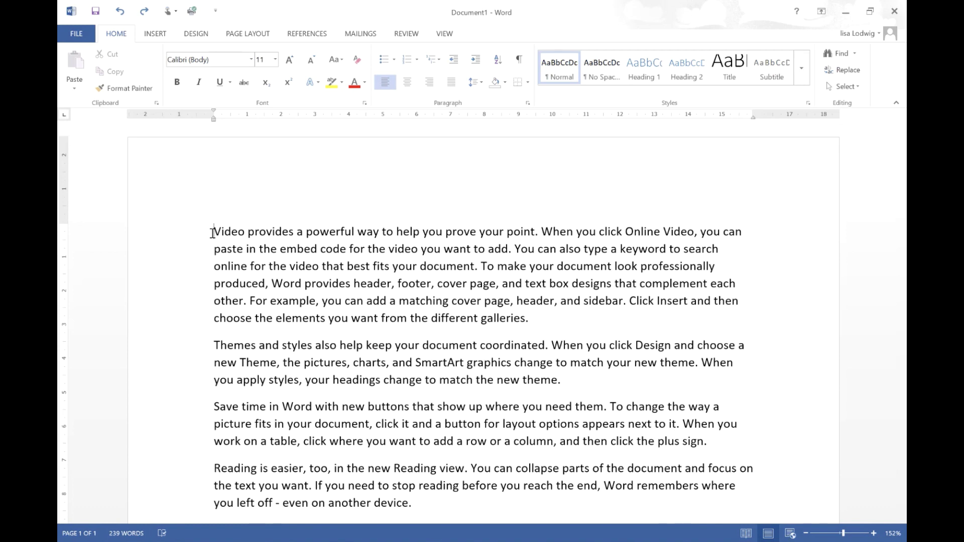
key(ctrl+shift+Down)
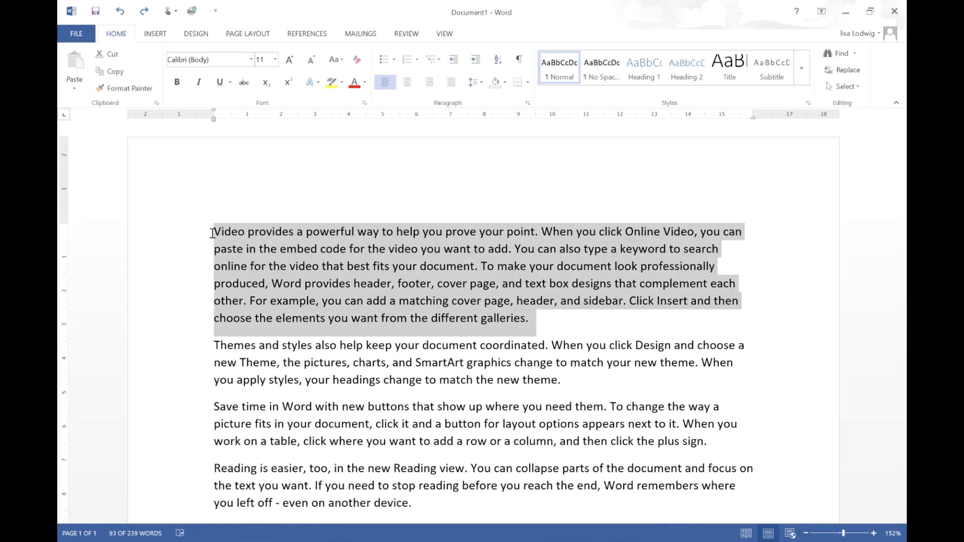
key(ctrl+b)
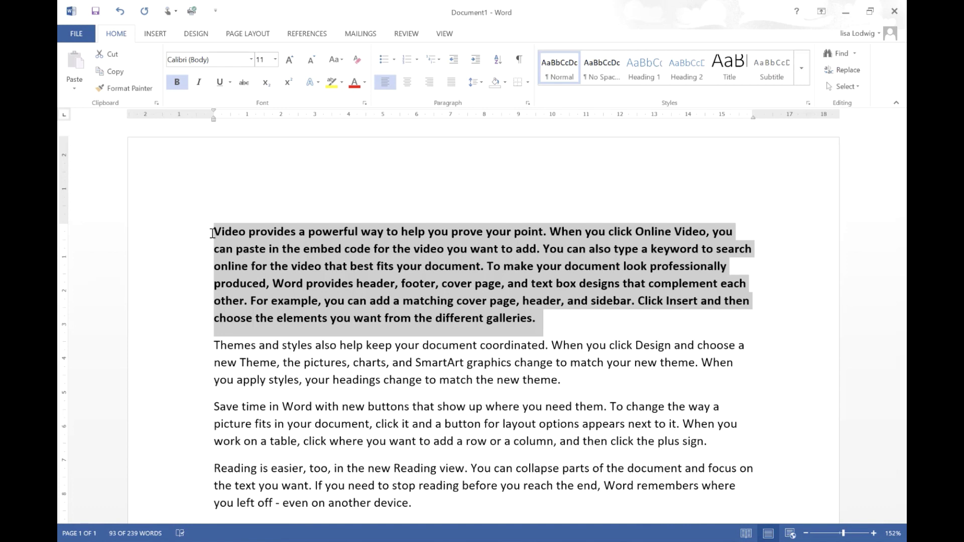
key(ctrl+z)
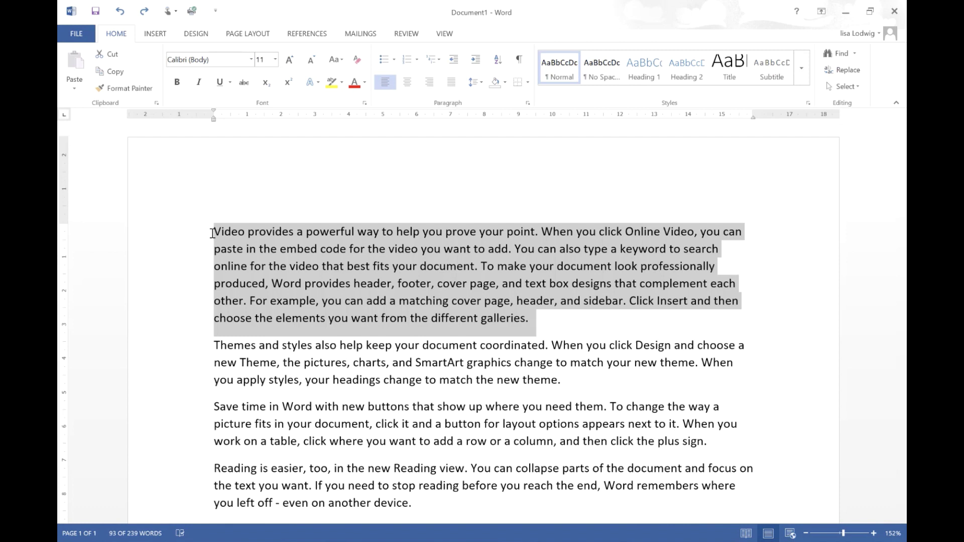
key(ctrl+z)
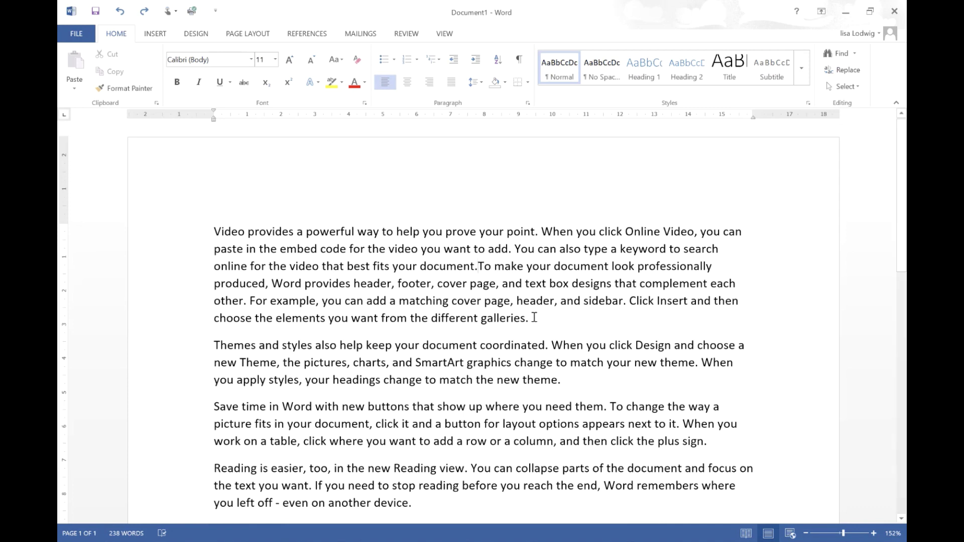
Bold and delete 'galleries.' and 'different', then undo everything so the paragraph reads 'document. To make' again
drag(532, 318, 496, 319)
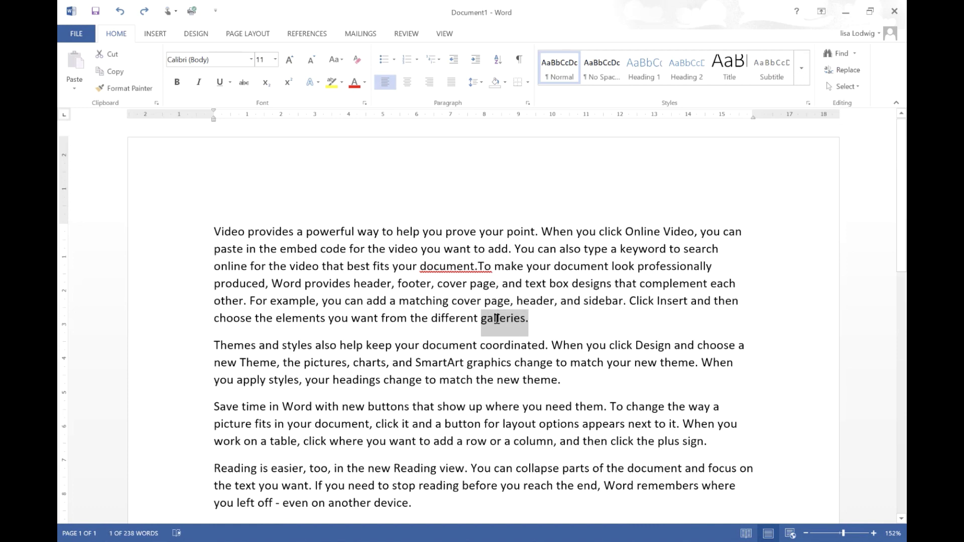
key(ctrl+b)
key(Delete)
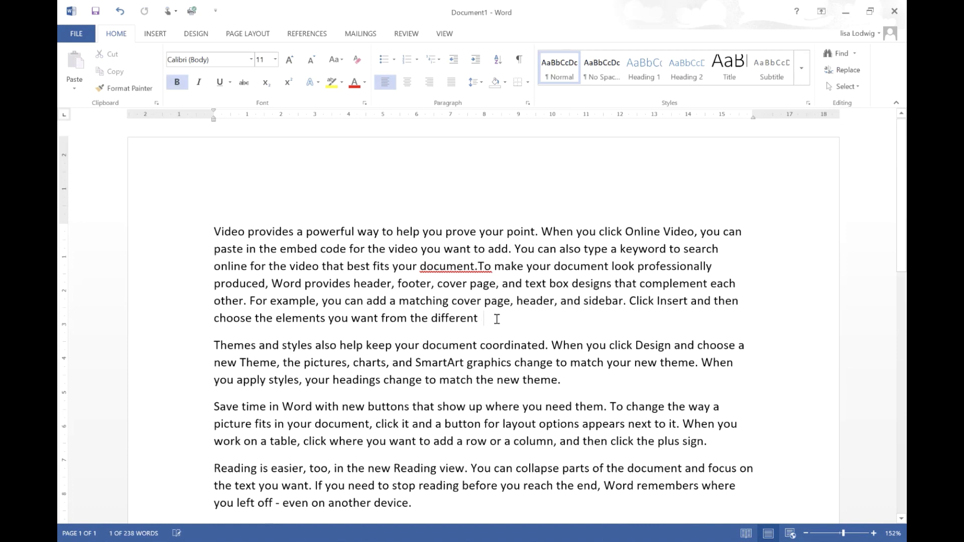
key(BackSpace)
key(BackSpace)
key(BackSpace)
key(BackSpace)
key(BackSpace)
key(BackSpace)
key(BackSpace)
key(BackSpace)
key(BackSpace)
key(BackSpace)
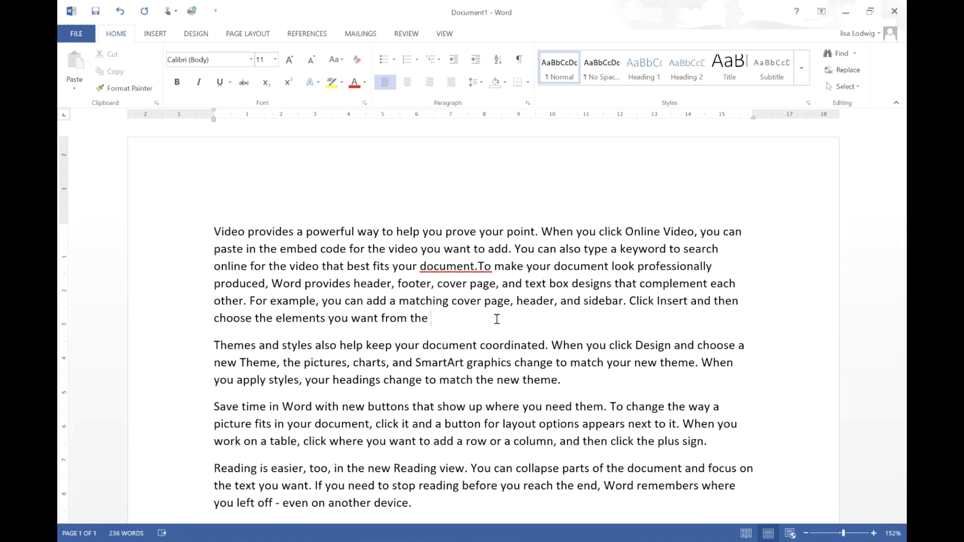
key(ctrl+z)
key(ctrl+z)
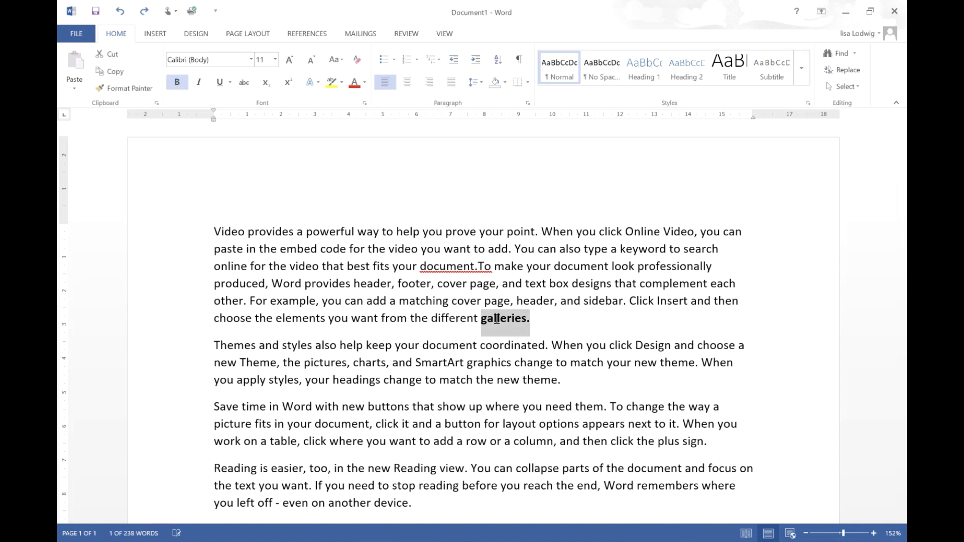
key(ctrl+z)
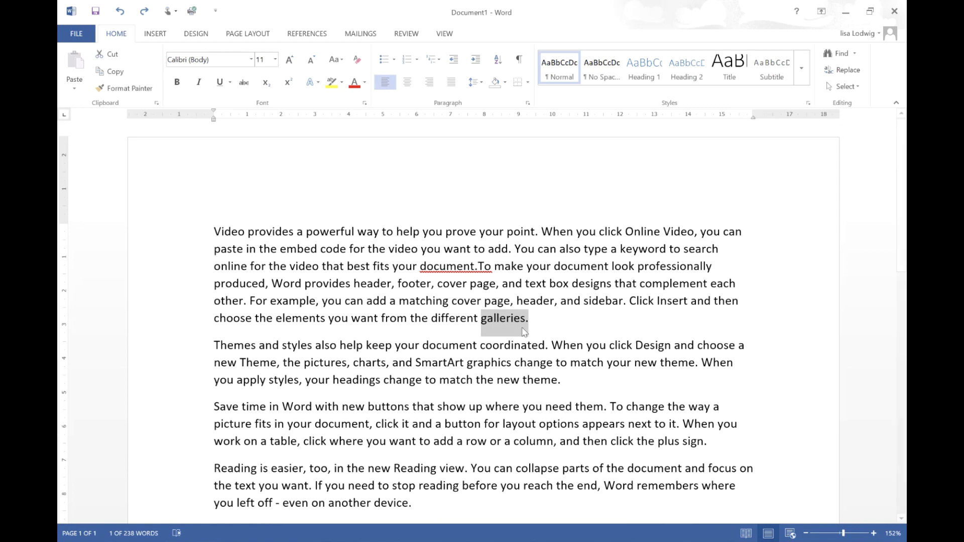
click(540, 319)
key(ctrl+z)
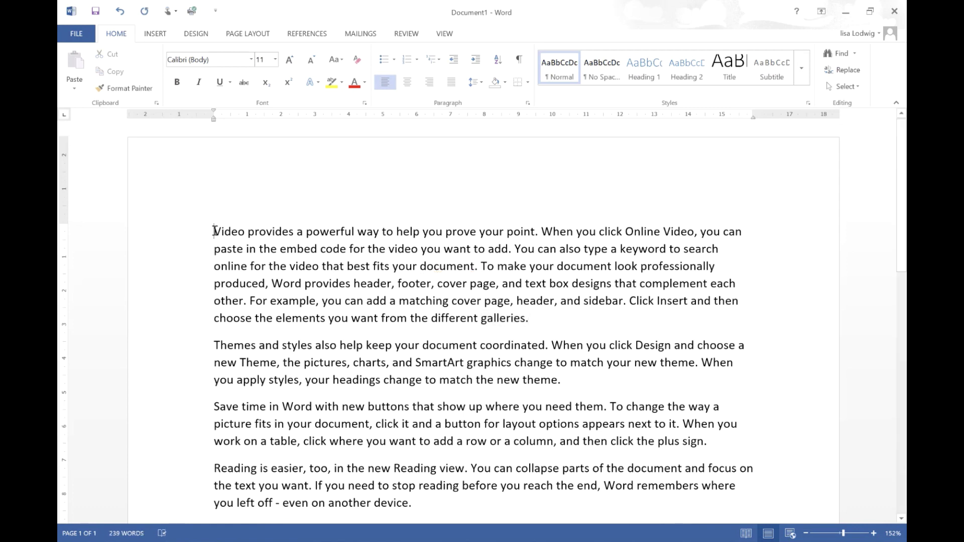
triple_click(215, 231)
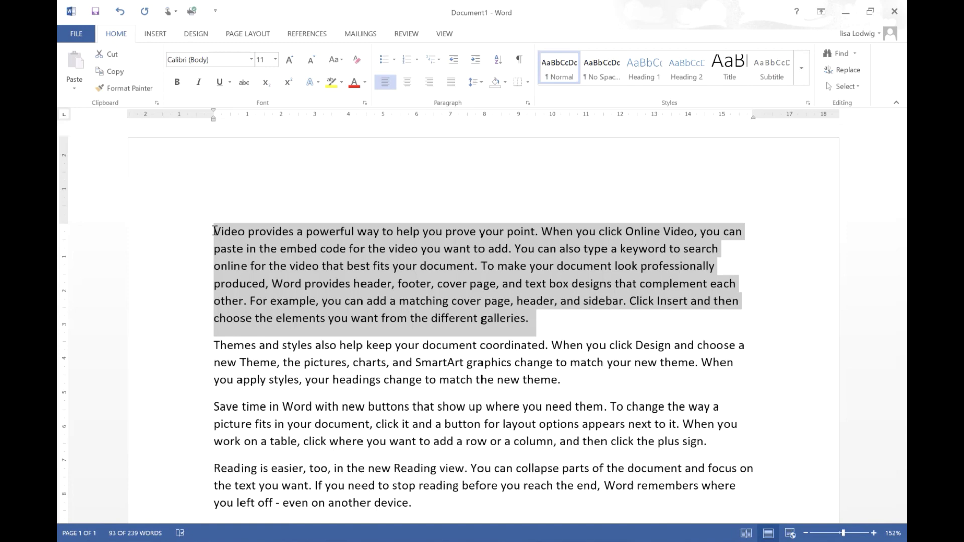
scroll(278, 223, down, 1)
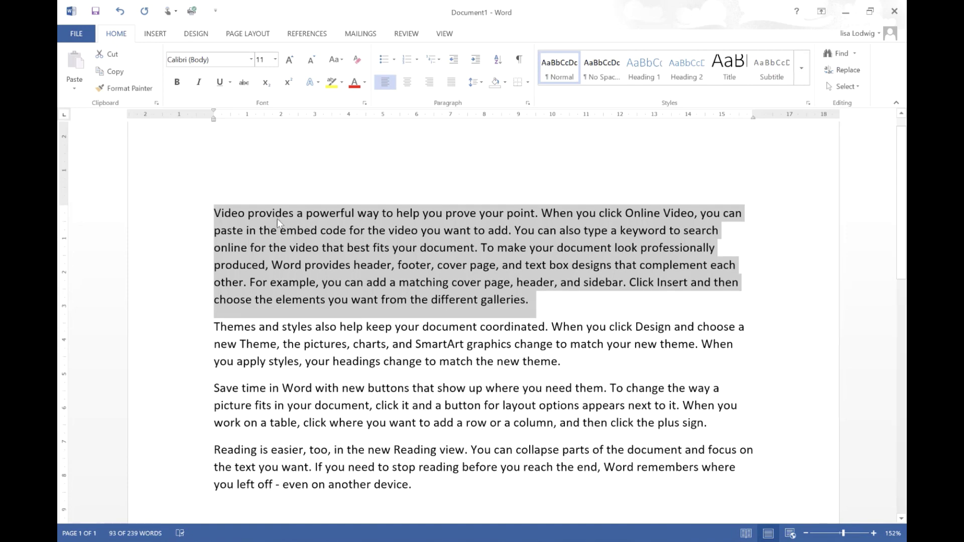
key(ctrl+d)
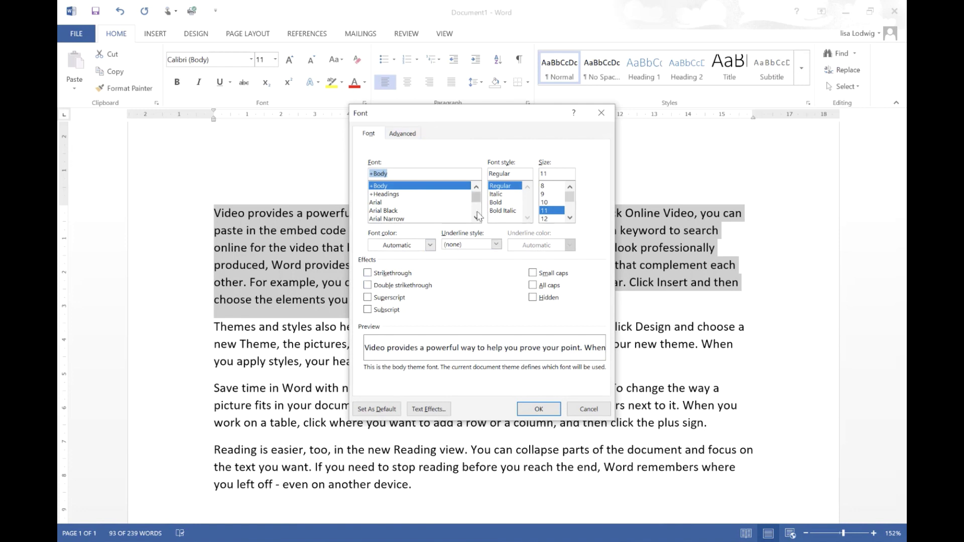
scroll(478, 215, down, 3)
scroll(477, 215, down, 1)
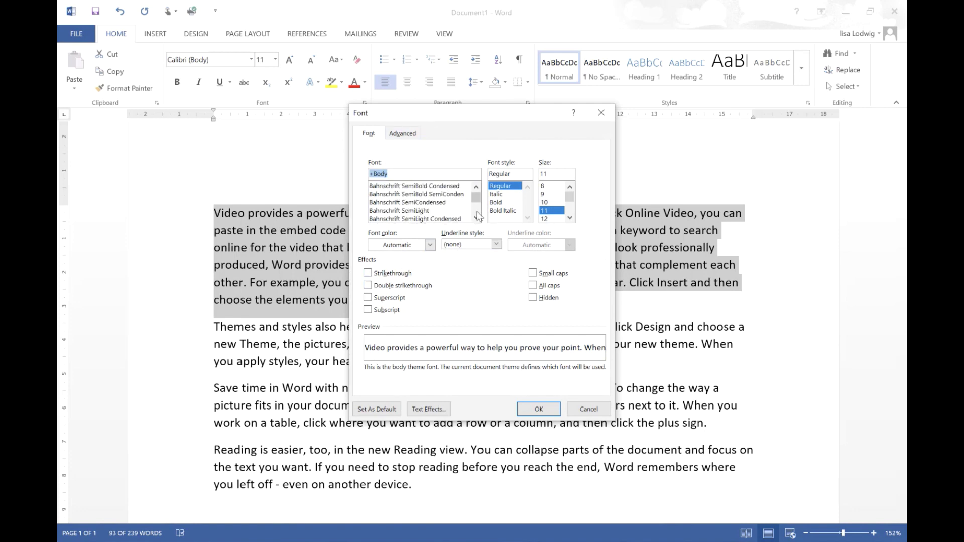
scroll(478, 215, down, 1)
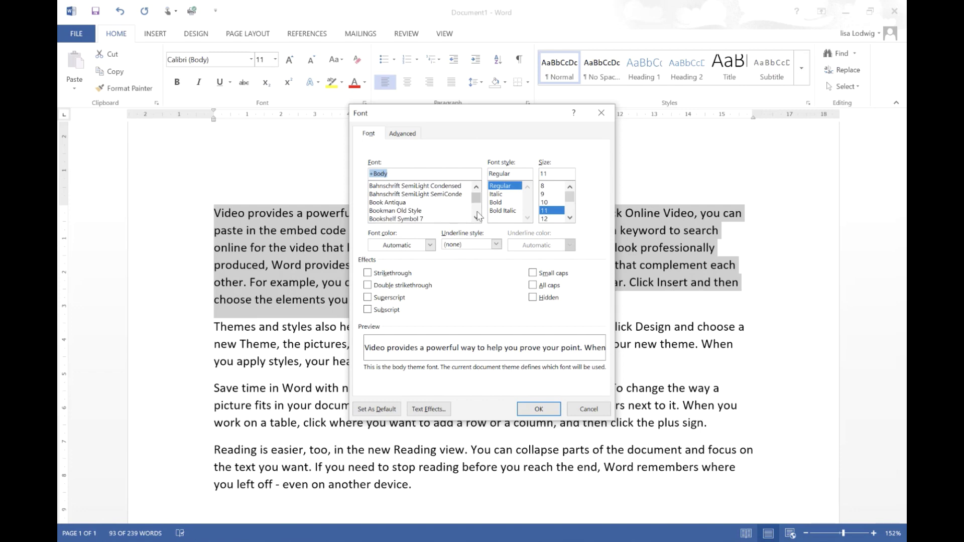
click(396, 203)
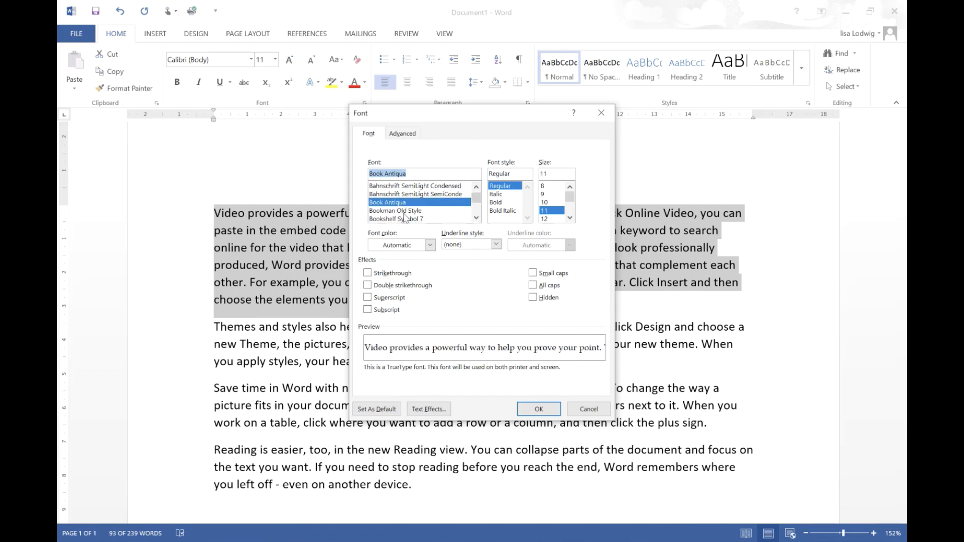
click(532, 409)
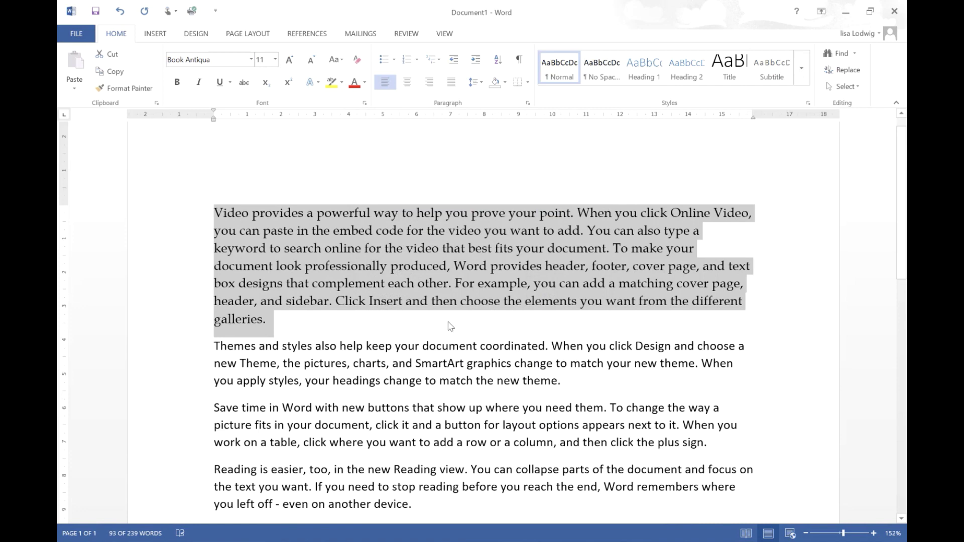
click(358, 311)
click(276, 317)
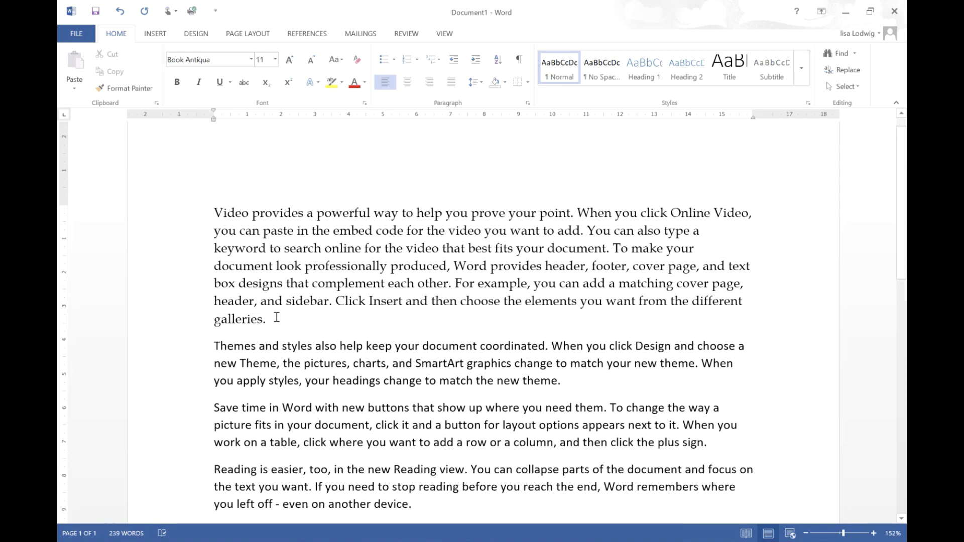
key(ctrl+z)
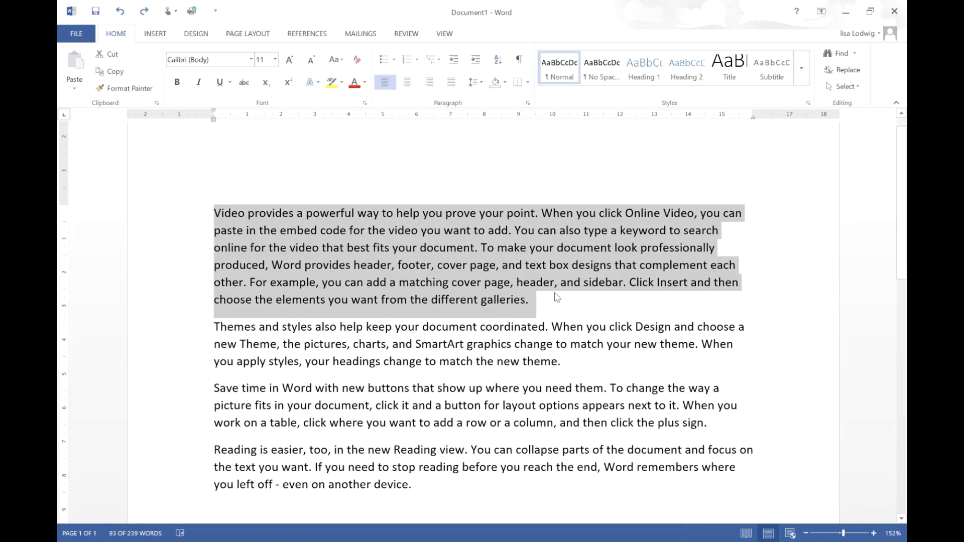
Paste a copy of the Video paragraph directly beneath it, removing the extra blank line
click(558, 297)
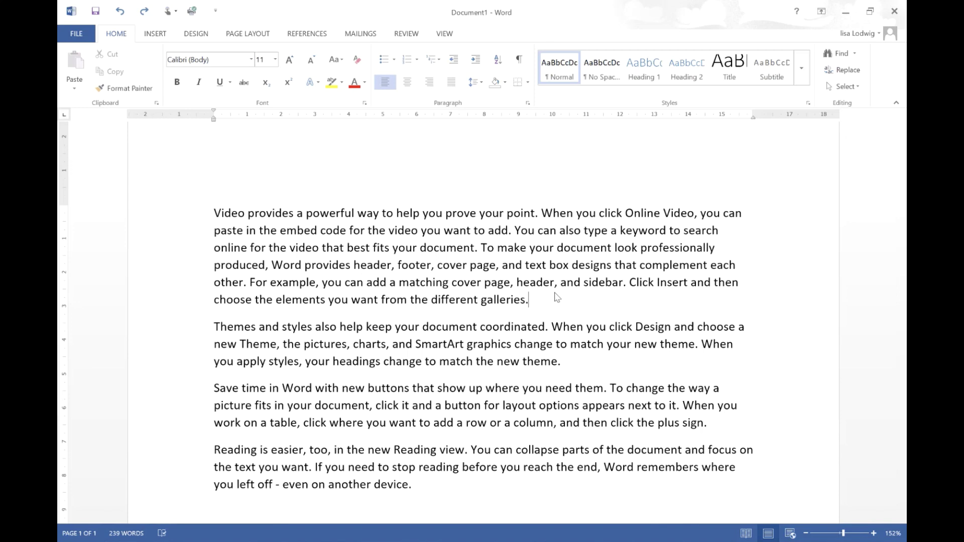
triple_click(216, 211)
key(ctrl+c)
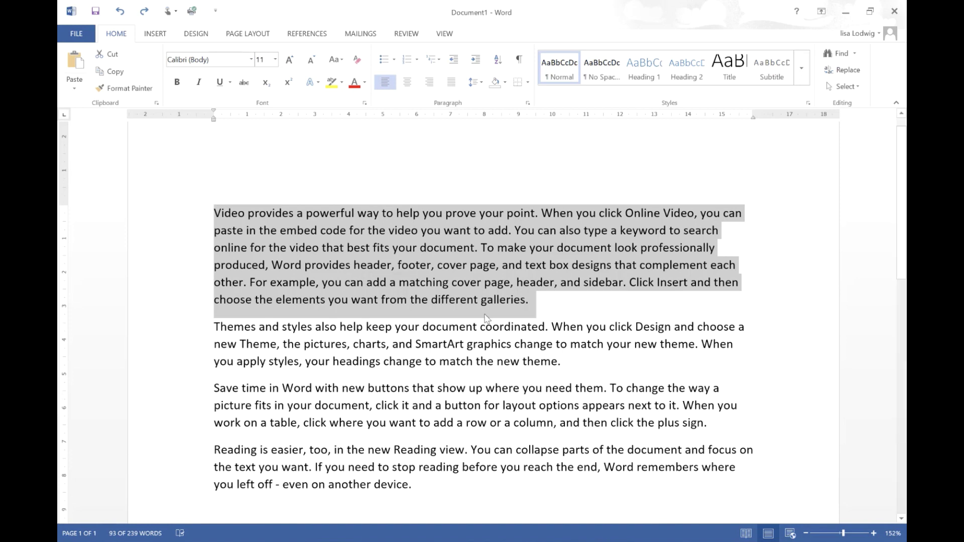
click(540, 301)
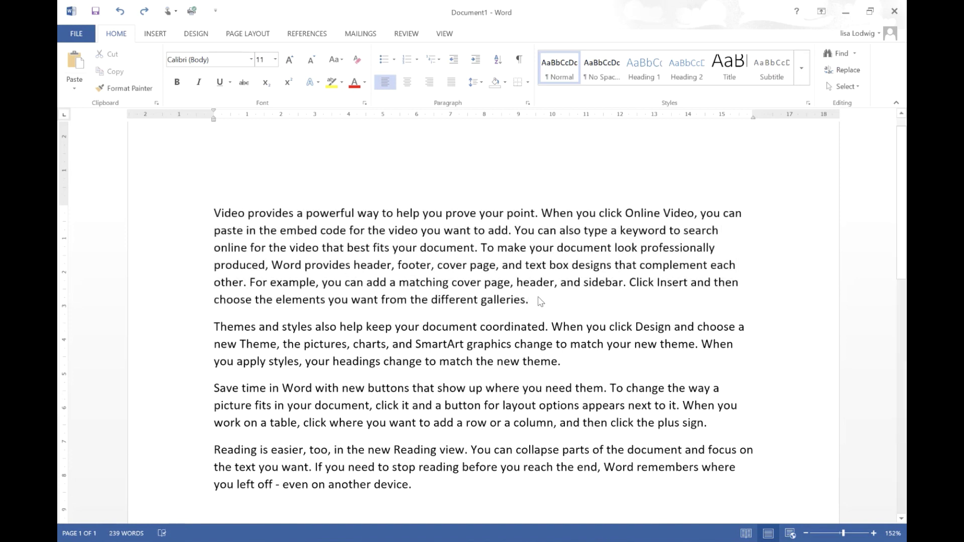
key(Return)
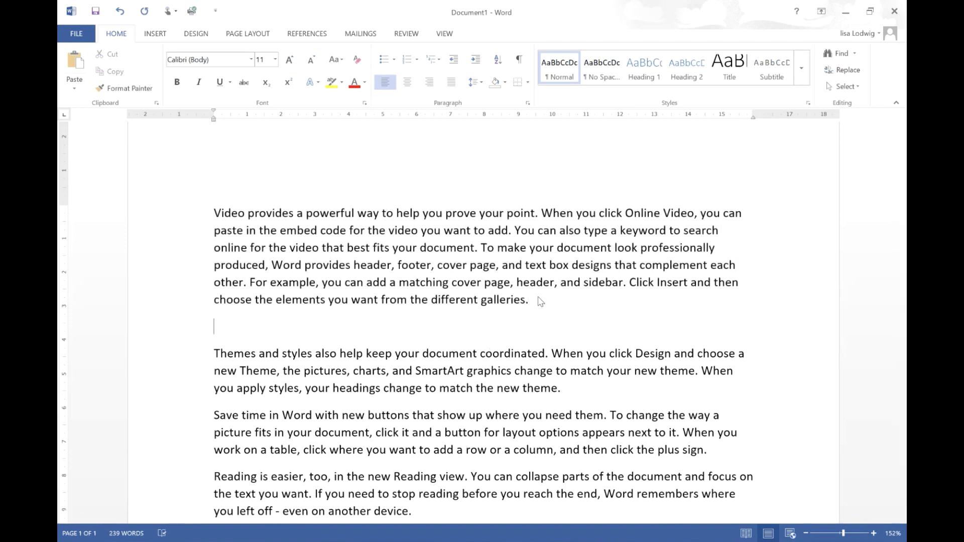
key(ctrl+v)
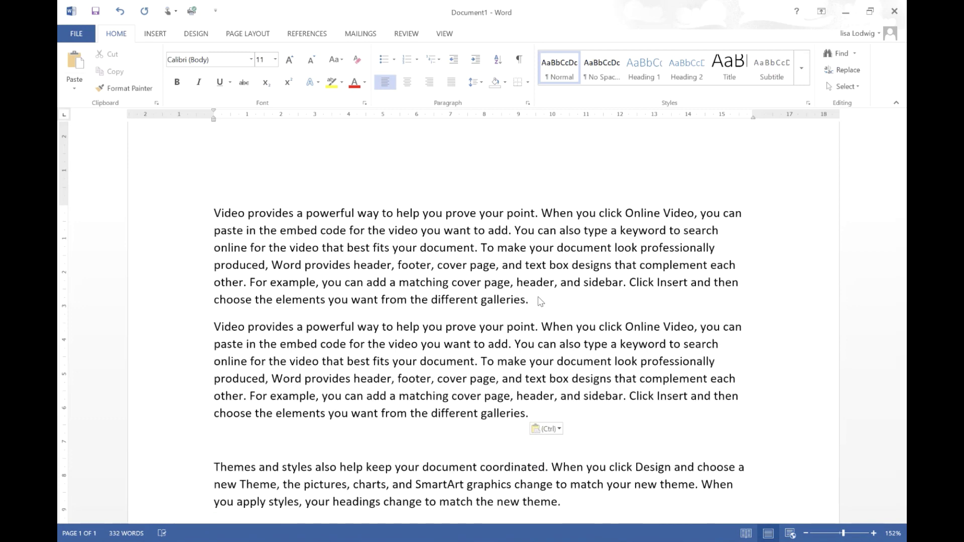
key(BackSpace)
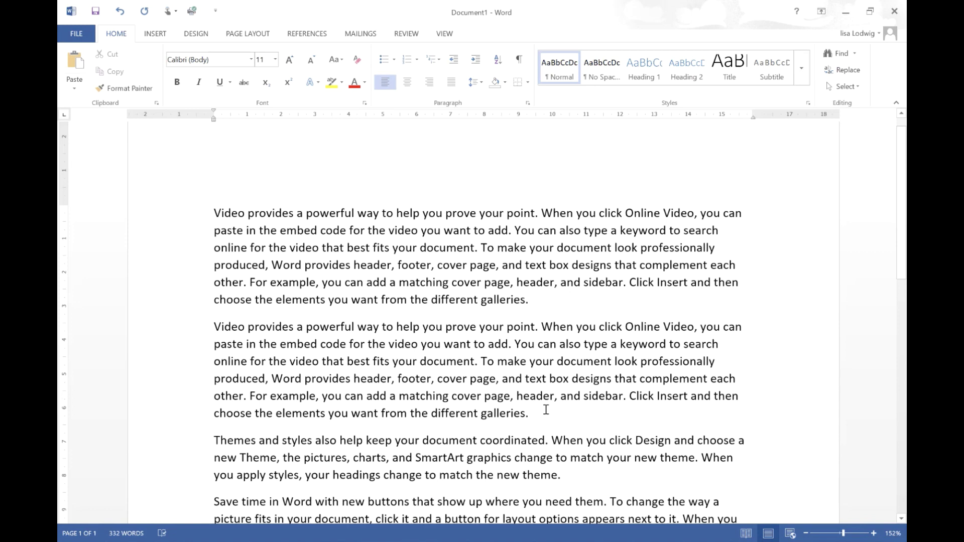
Select the duplicated second paragraph and delete it
click(214, 327)
triple_click(216, 325)
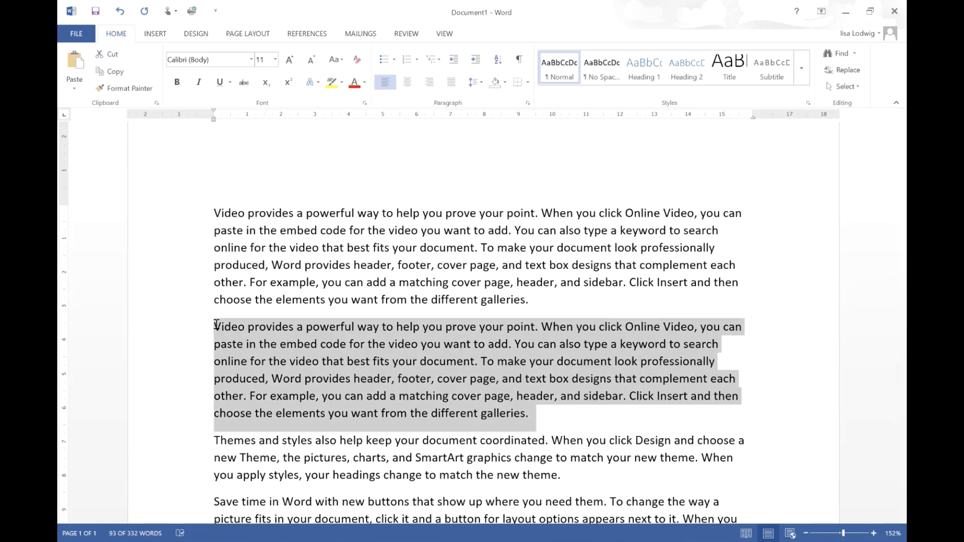
key(Delete)
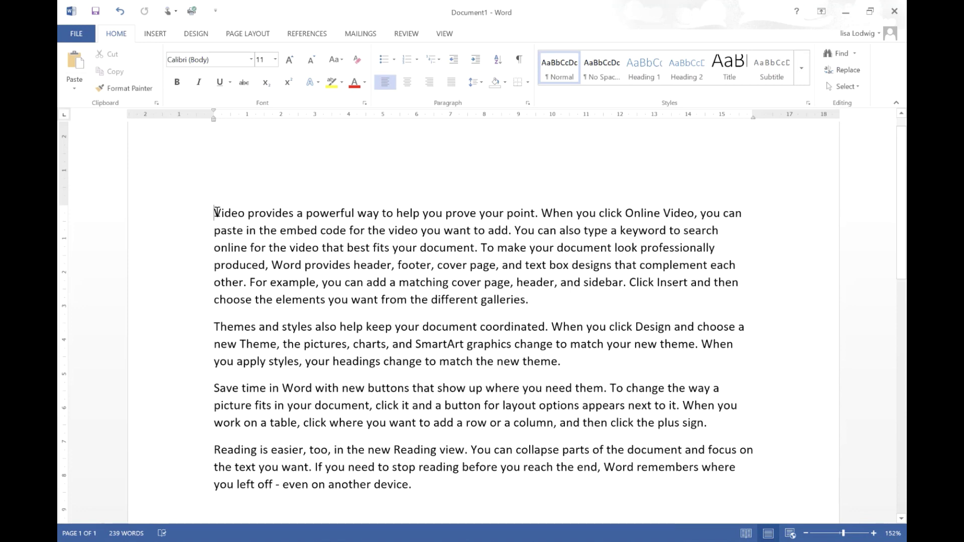
Search the Navigation pane for 'styl', then clear it and retype 'sty'
key(ctrl+f)
text(styl)
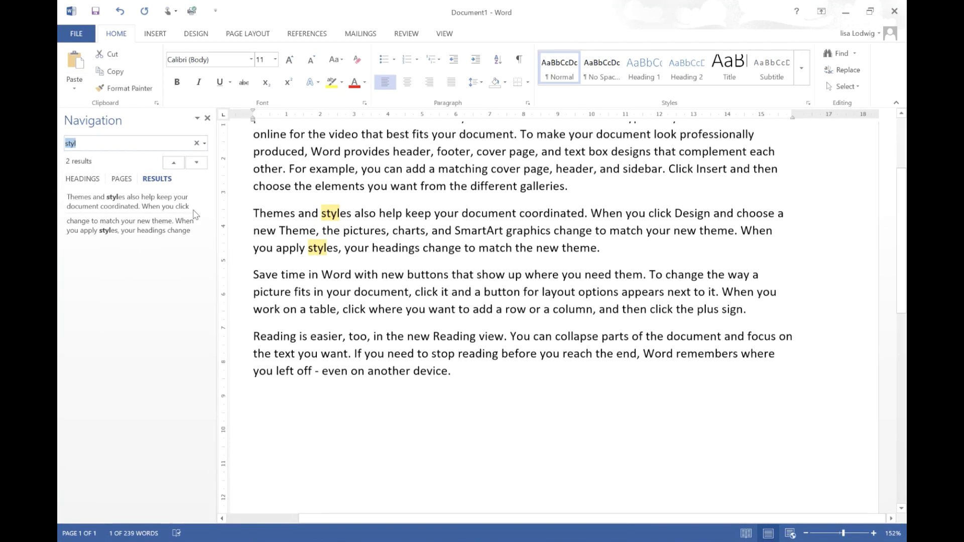
key(BackSpace)
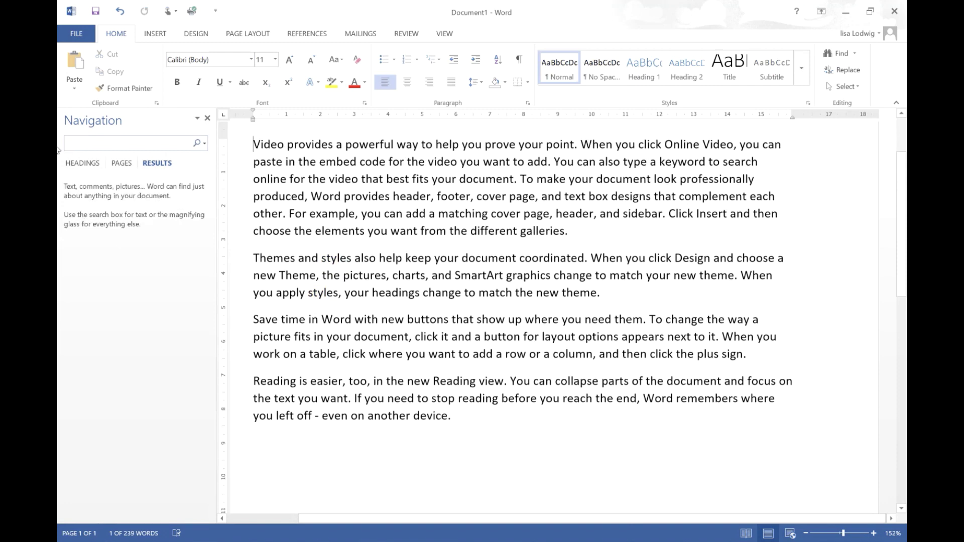
text(s)
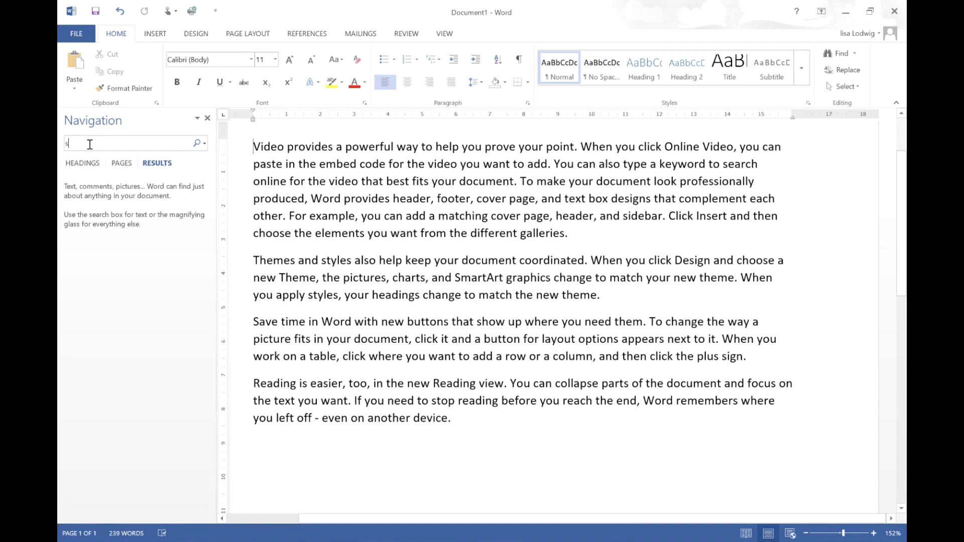
text(tyle)
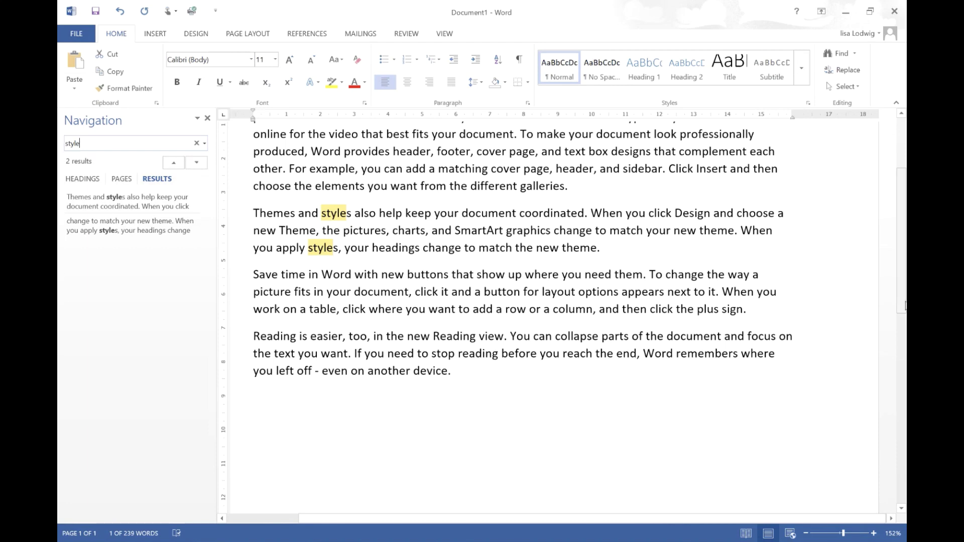
Close the Navigation pane, underline the first paragraph, then undo the underline
click(207, 118)
triple_click(214, 145)
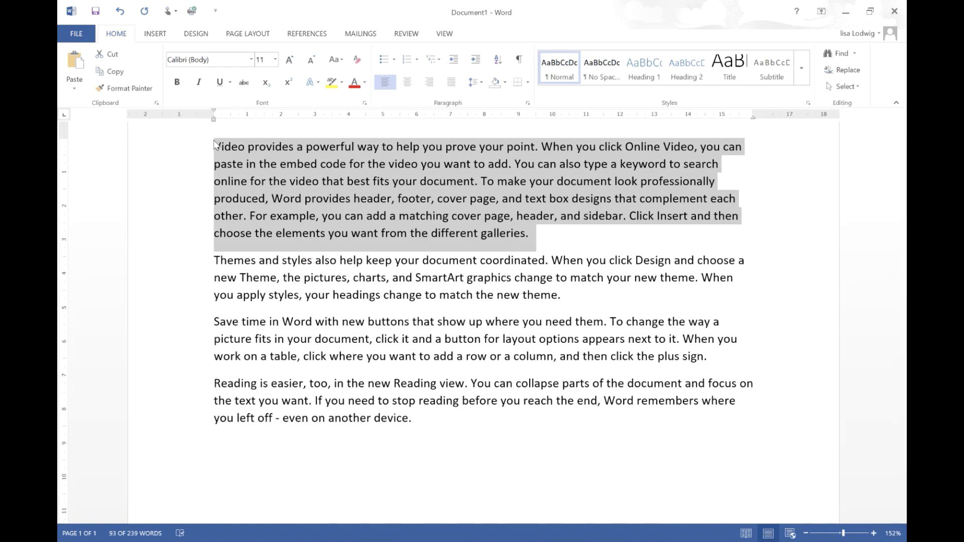
key(ctrl+u)
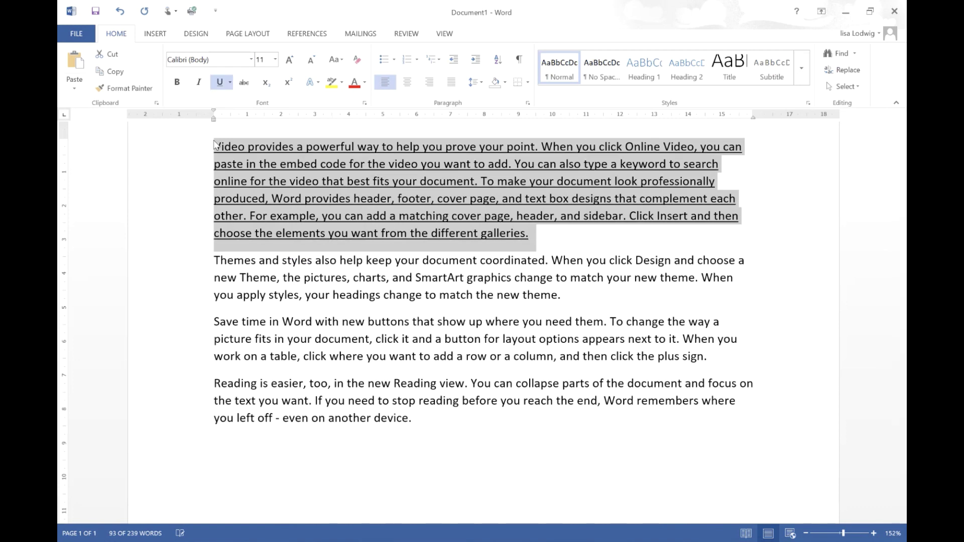
click(346, 279)
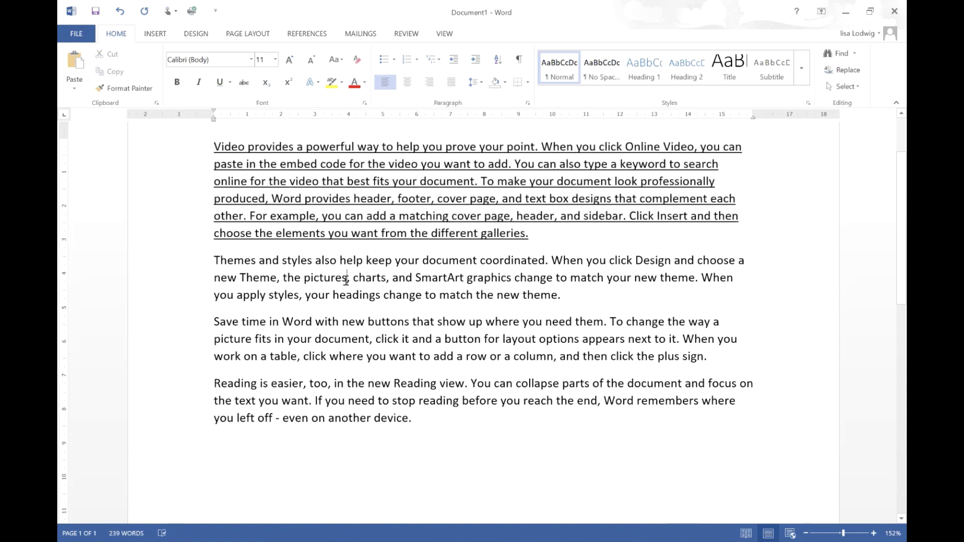
key(ctrl+z)
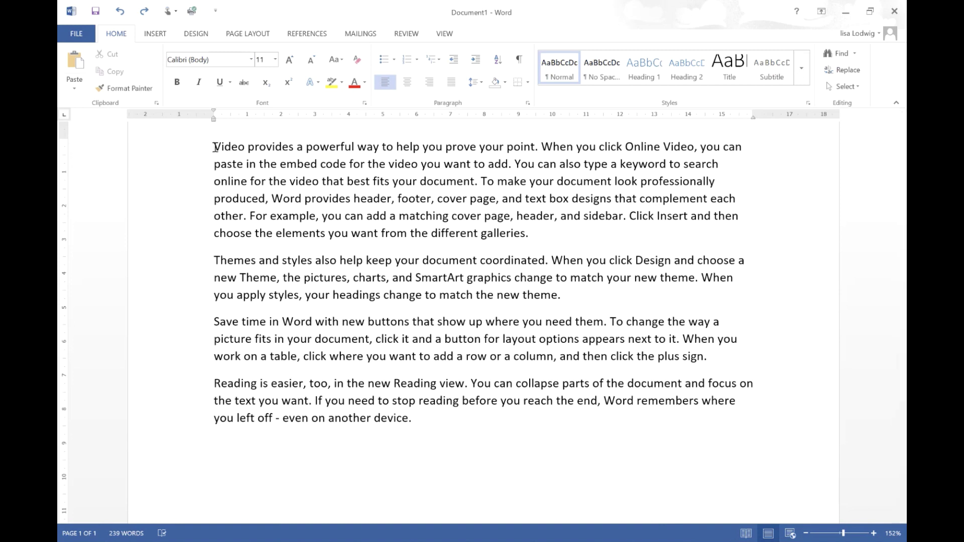
Use Find and Replace to change only the first 'styles' to 'can', leaving the later one
key(ctrl+g)
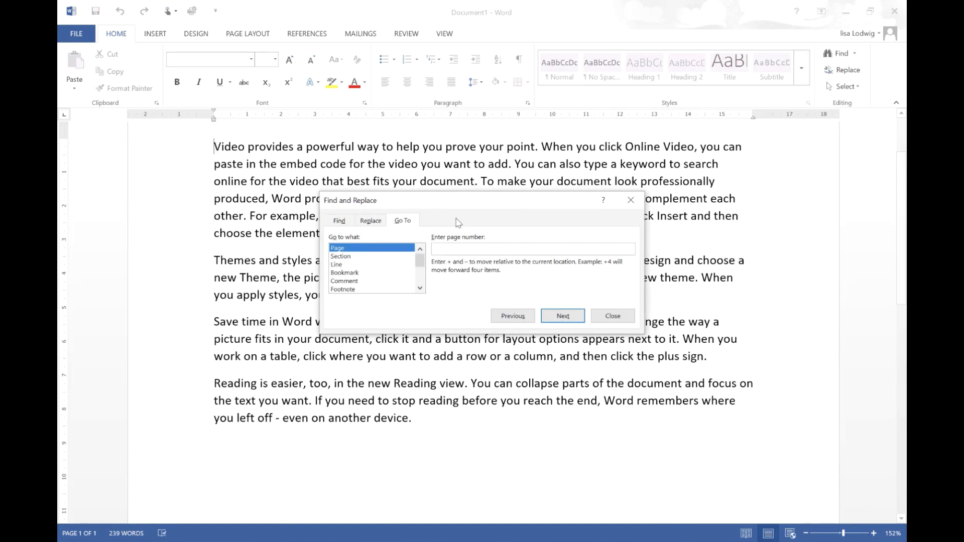
click(370, 223)
text(s)
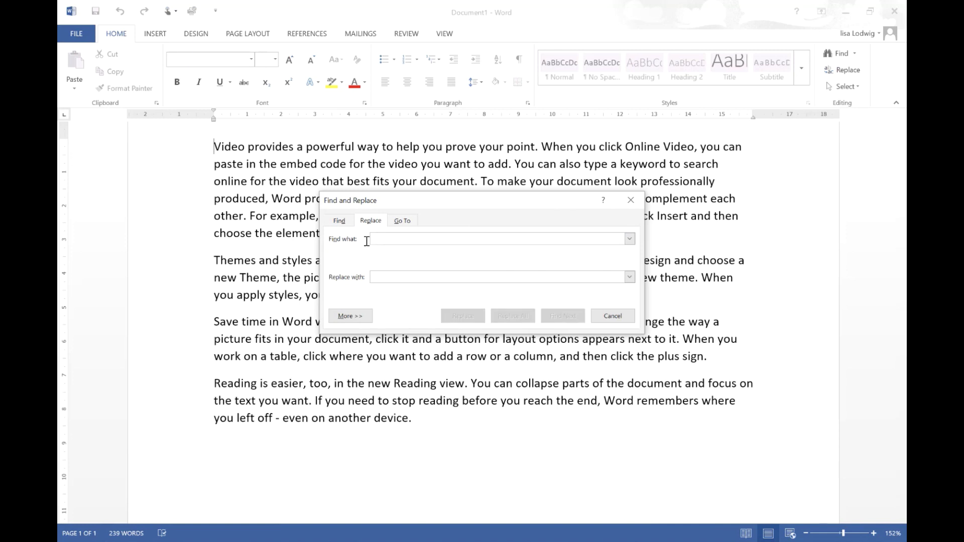
text(tyles)
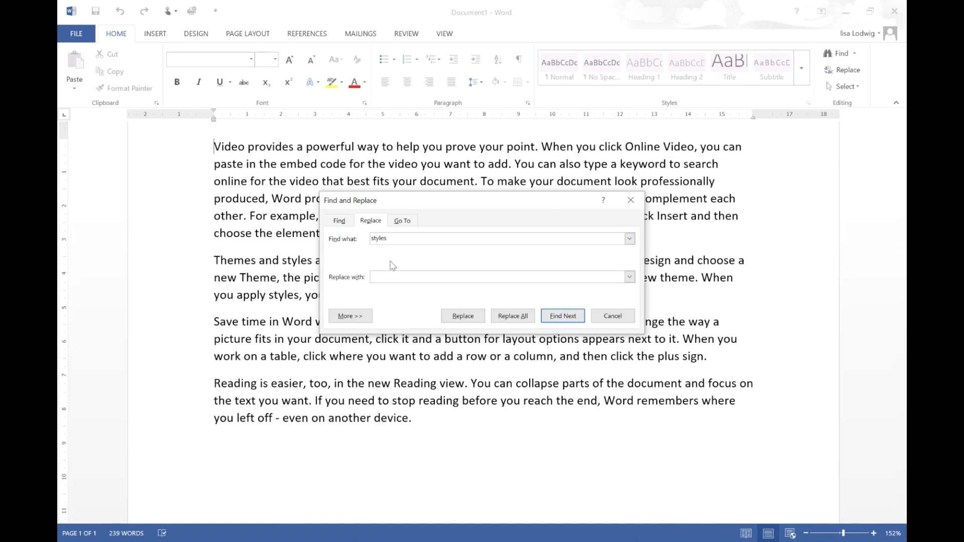
click(384, 277)
click(559, 320)
drag(546, 204, 734, 140)
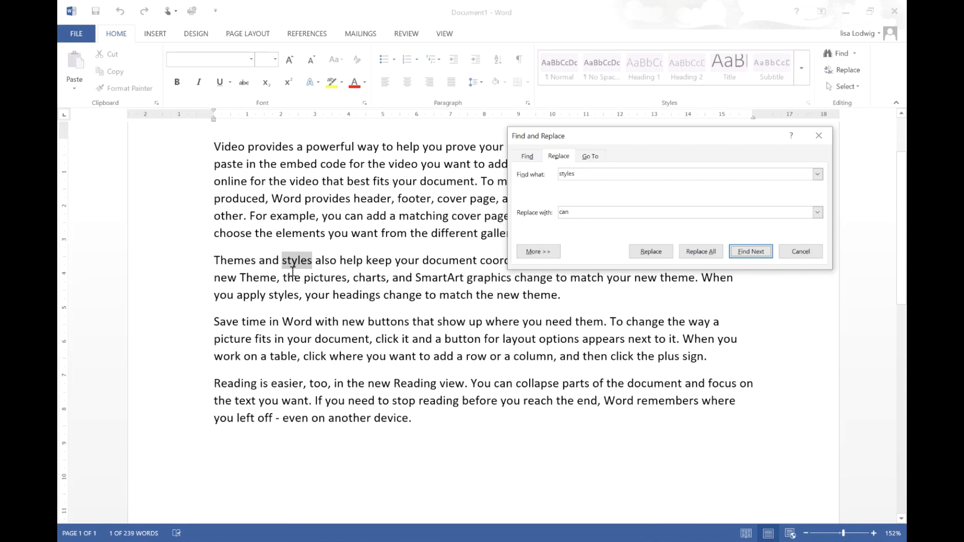
click(651, 252)
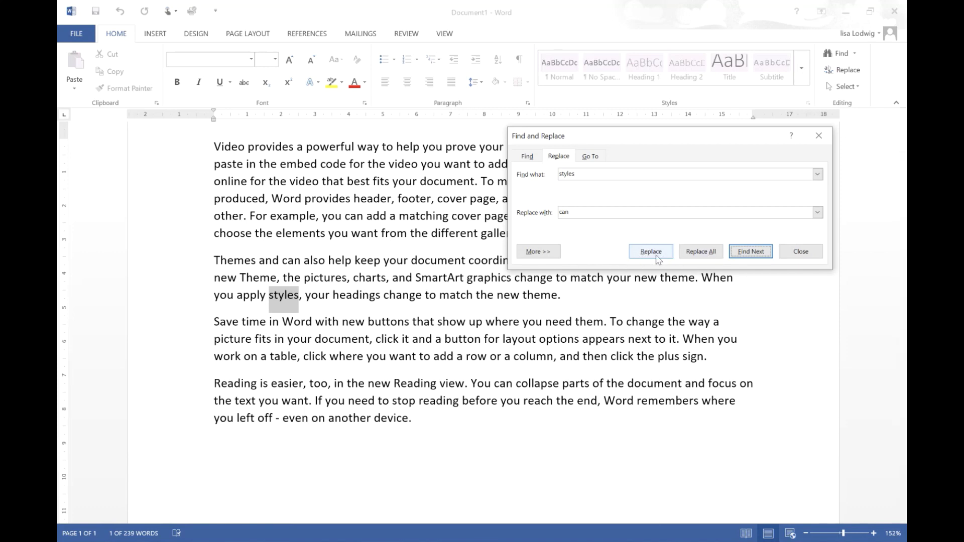
click(752, 252)
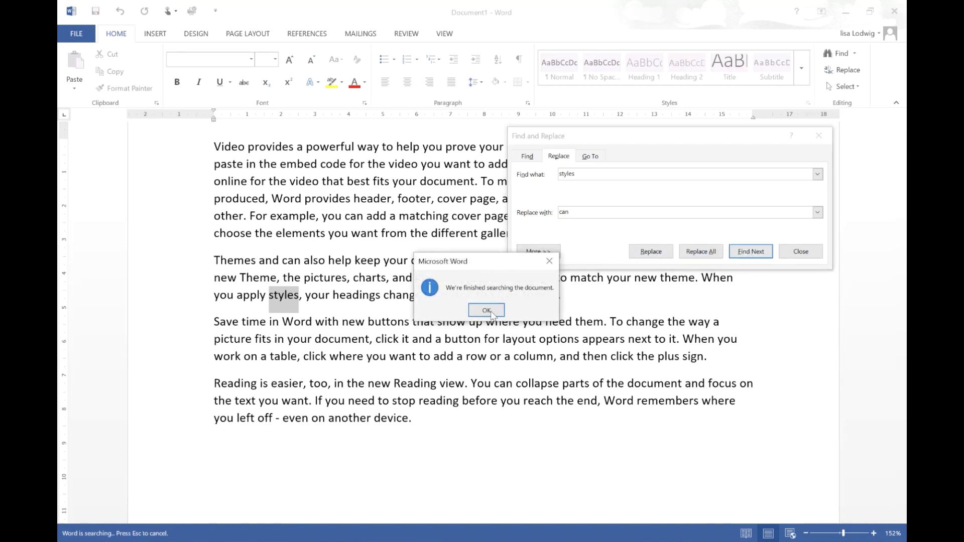
click(490, 311)
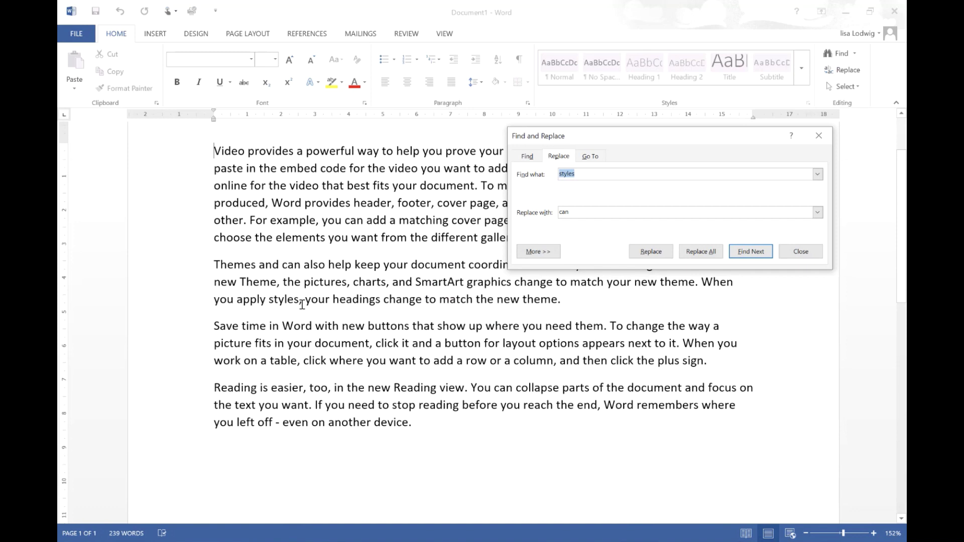
Close Find and Replace, then toggle the first paragraph between justified and left alignment, ending left-aligned
key(Escape)
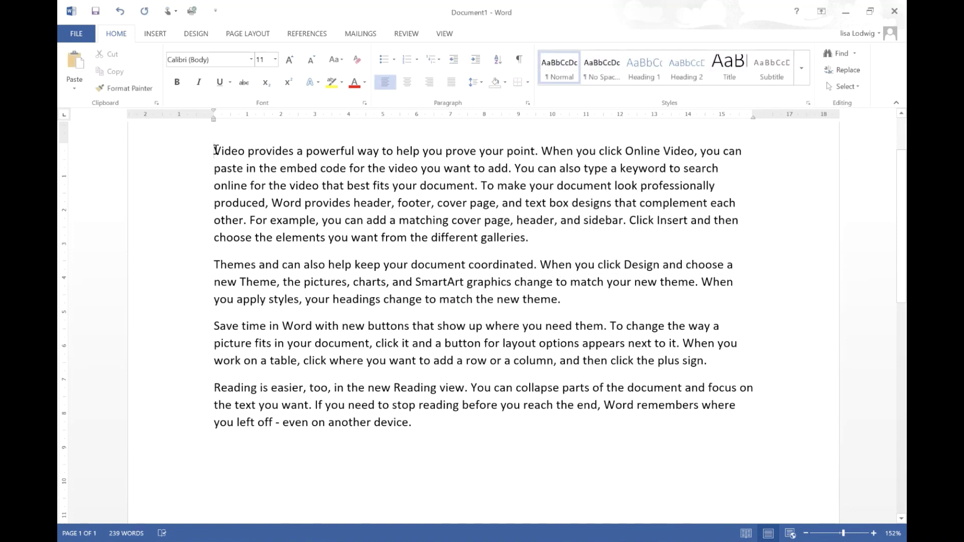
click(215, 449)
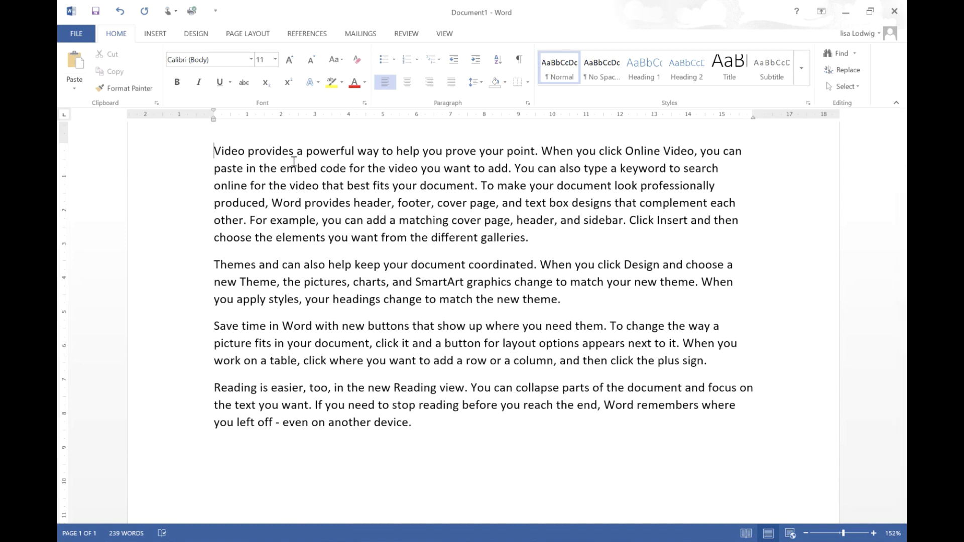
key(ctrl+j)
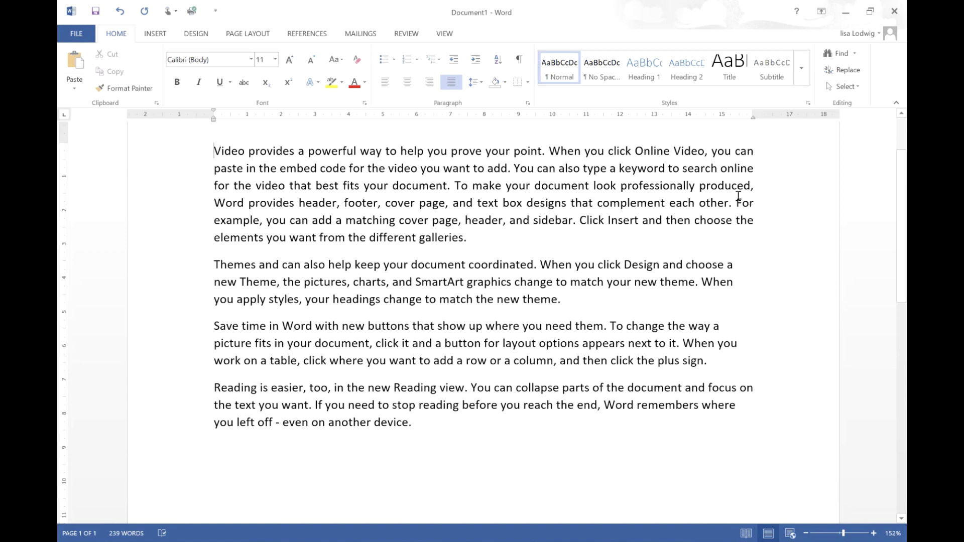
key(ctrl+l)
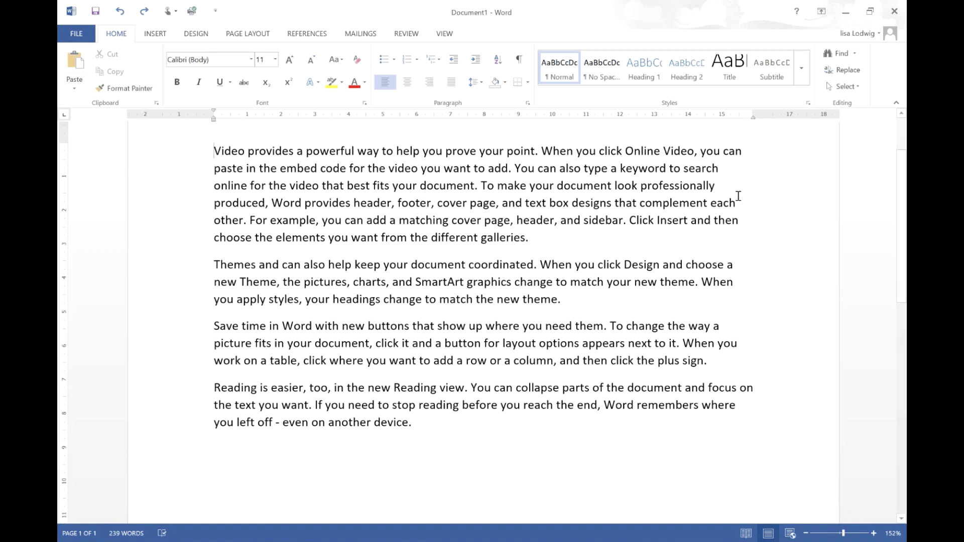
key(ctrl+j)
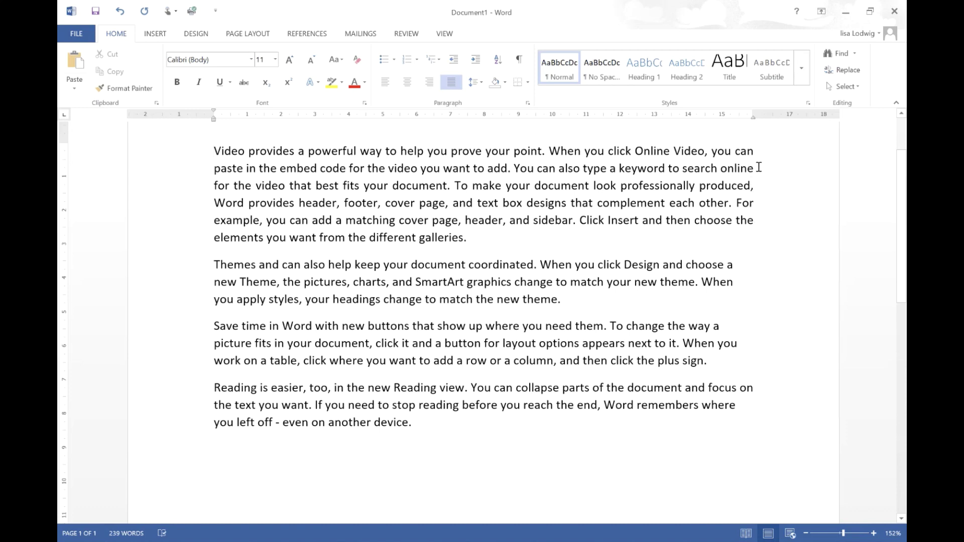
key(ctrl+l)
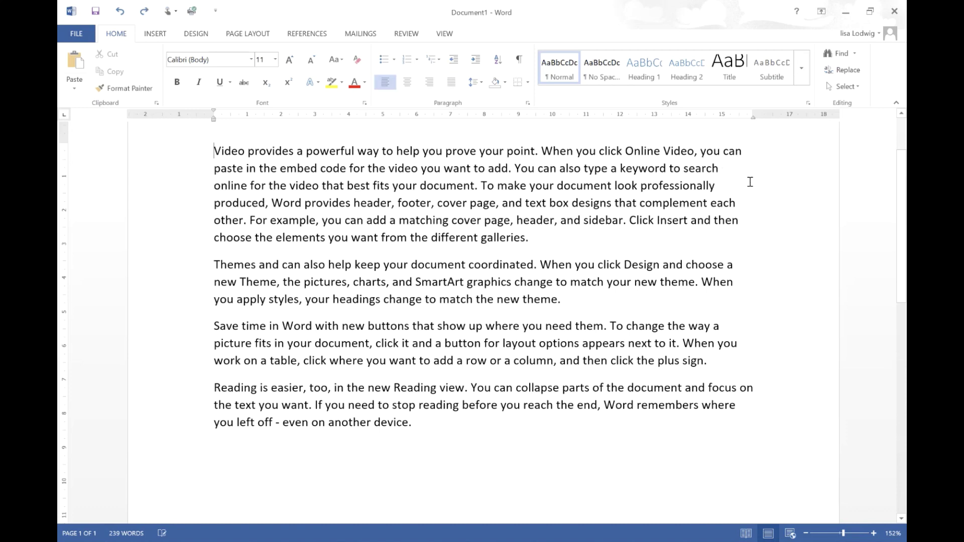
drag(568, 299, 228, 271)
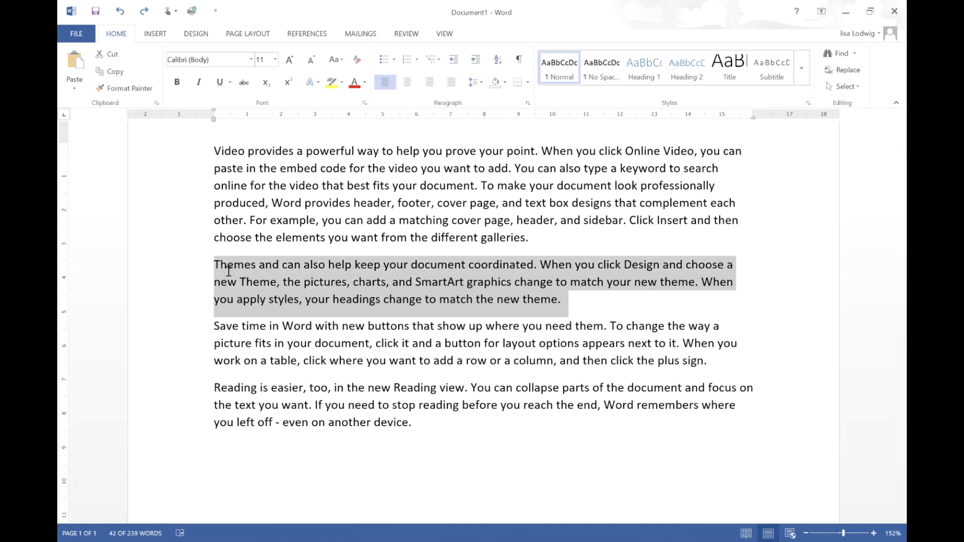
key(ctrl+r)
key(ctrl+e)
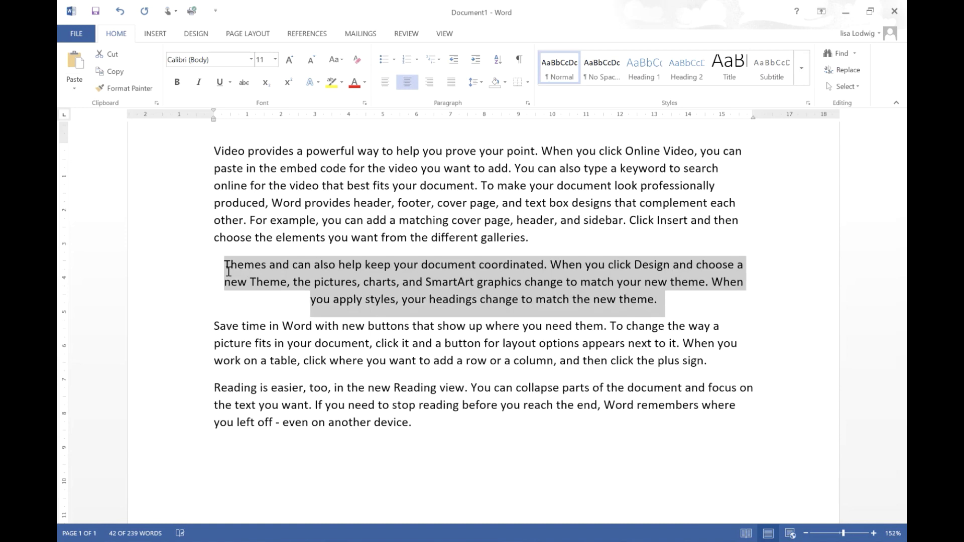
key(ctrl+z)
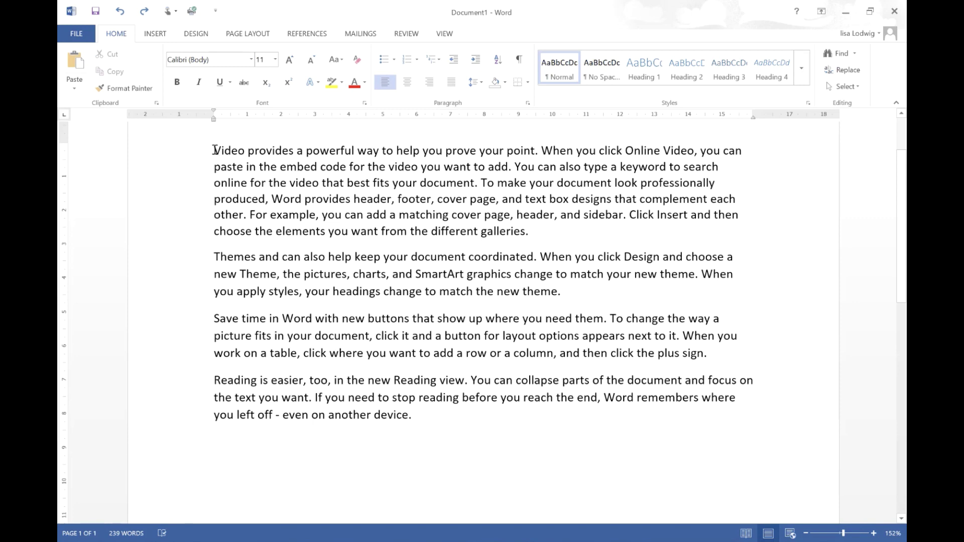
Apply Heading 1, then Heading 2, then Heading 3 to 'Video provides a powerful way to help'
drag(214, 150, 410, 152)
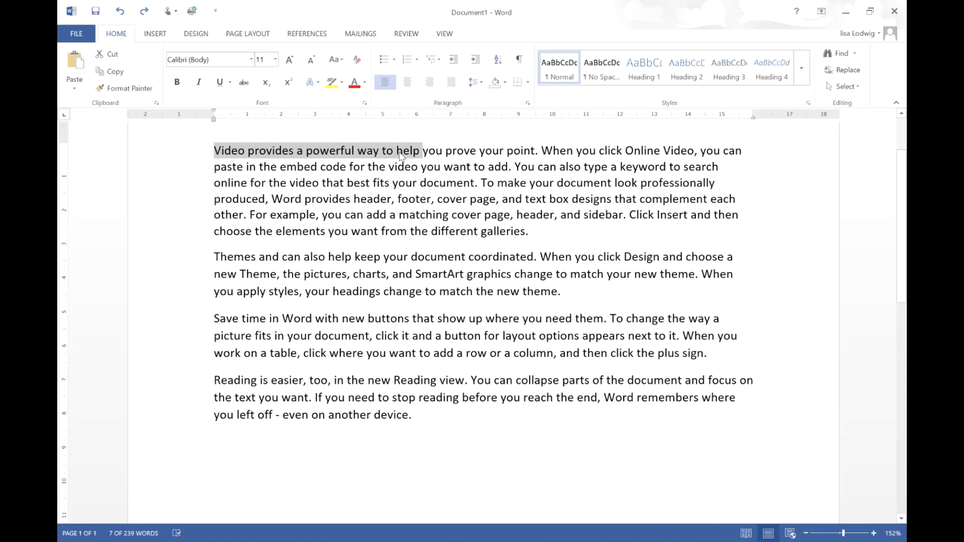
key(ctrl+alt+1)
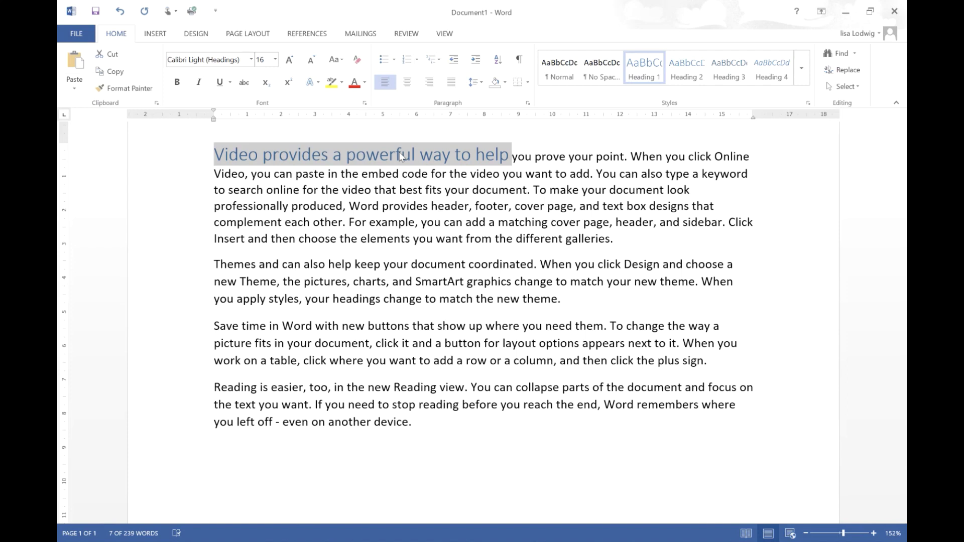
key(ctrl+alt+2)
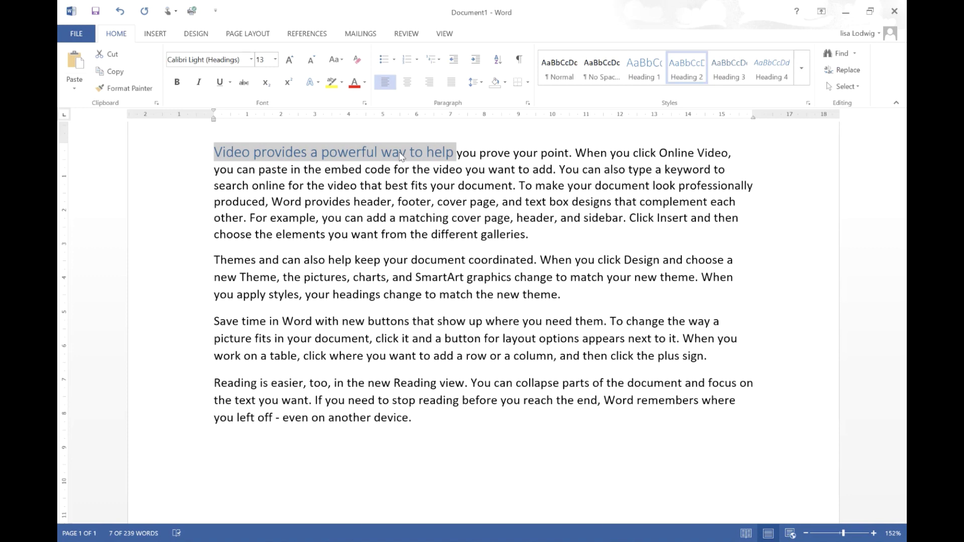
key(ctrl+alt+3)
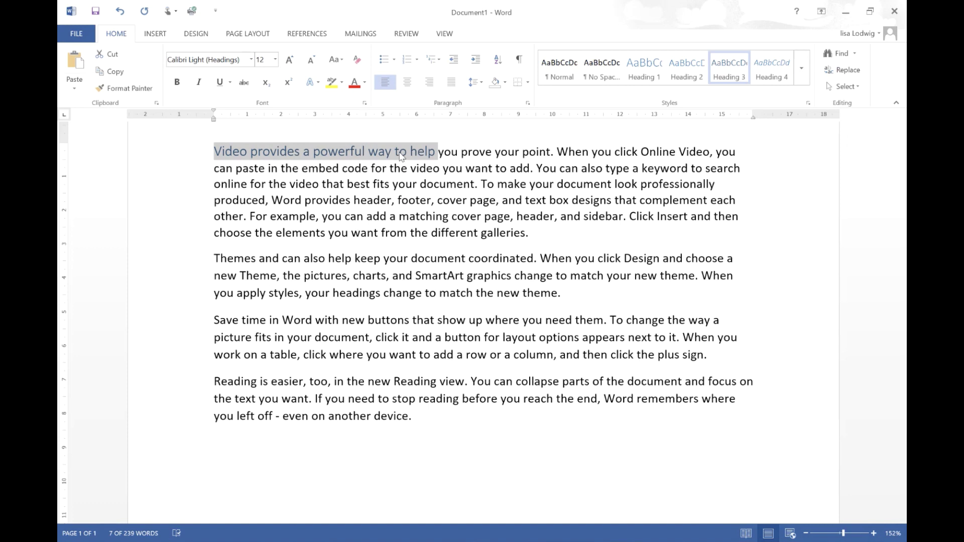
click(455, 149)
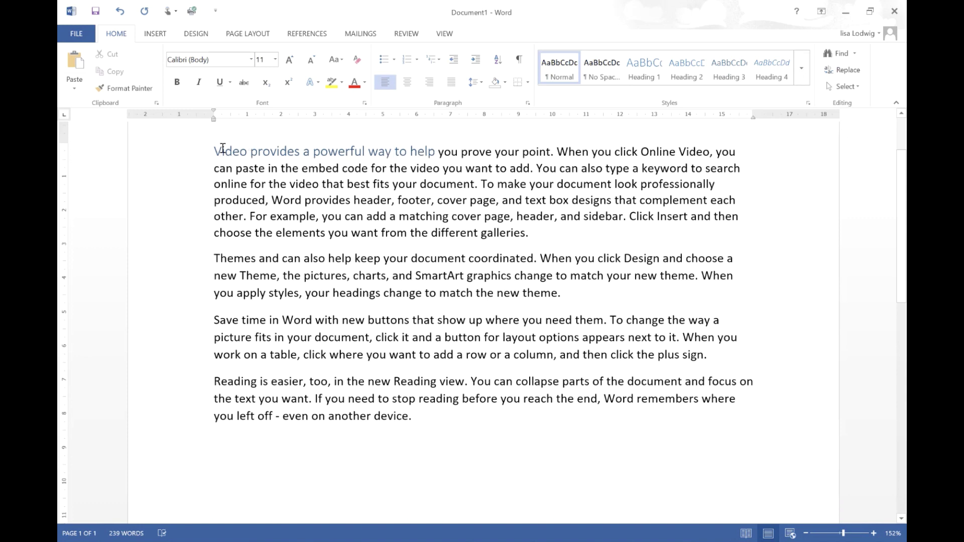
Undo the heading style and apply a hanging indent to the first paragraph with Ctrl+T
key(ctrl+z)
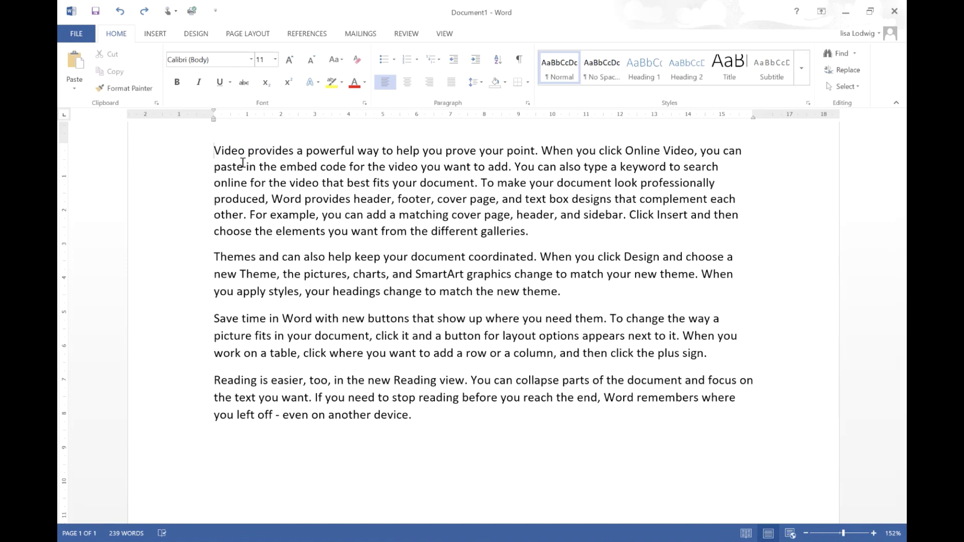
key(ctrl+t)
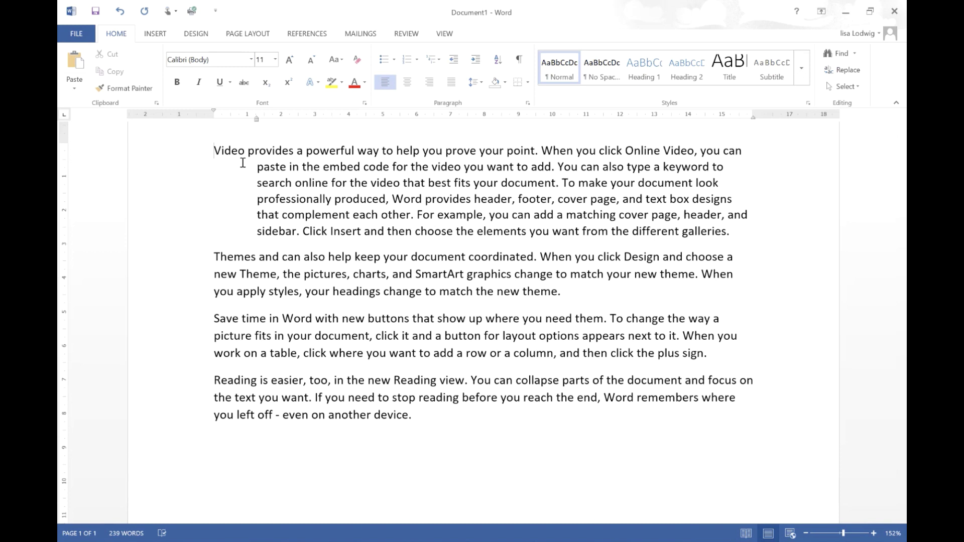
key(End)
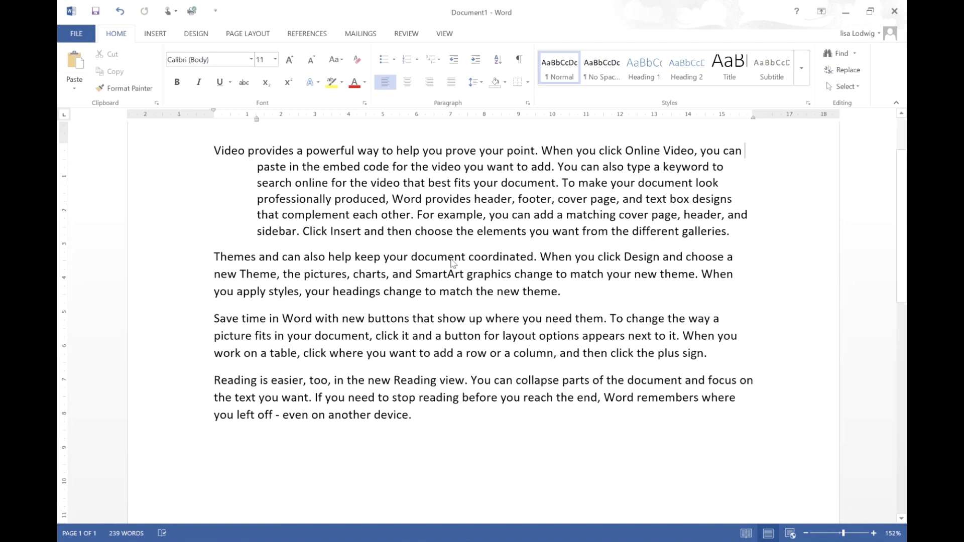